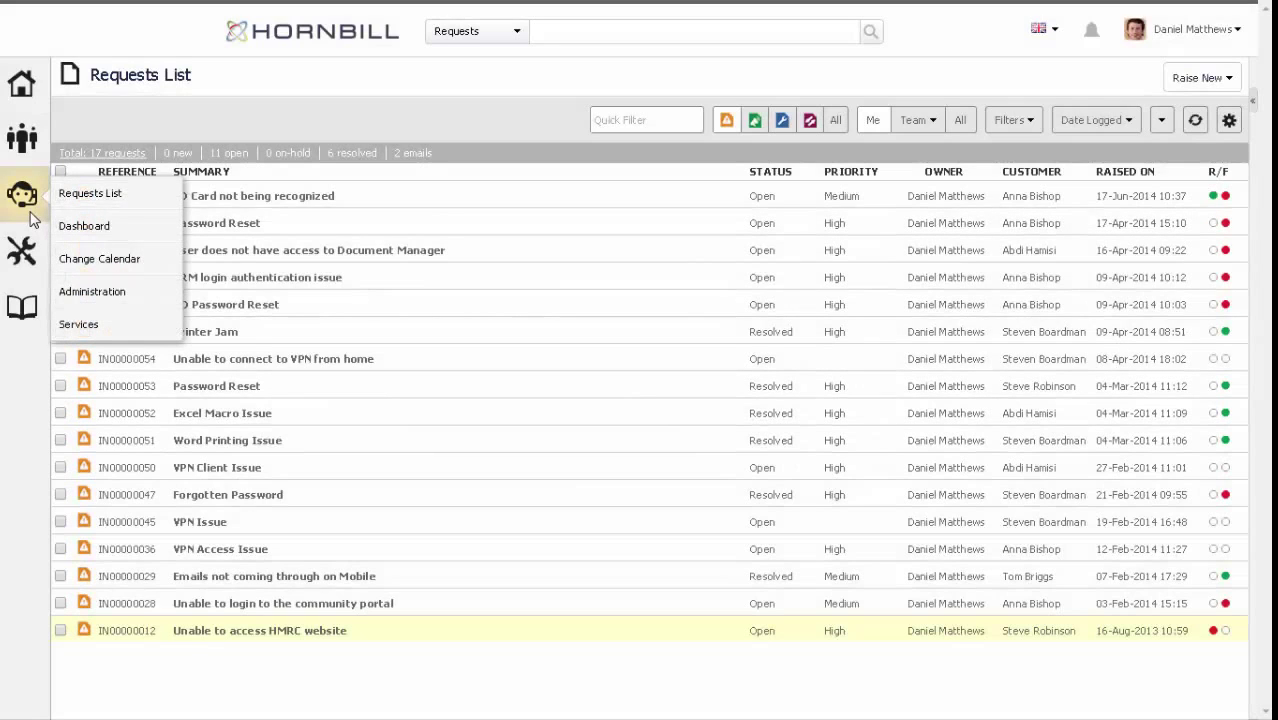
- Open Service Desk Administration's service levels, which list DefaultResponseTime at 2 hours
click(104, 297)
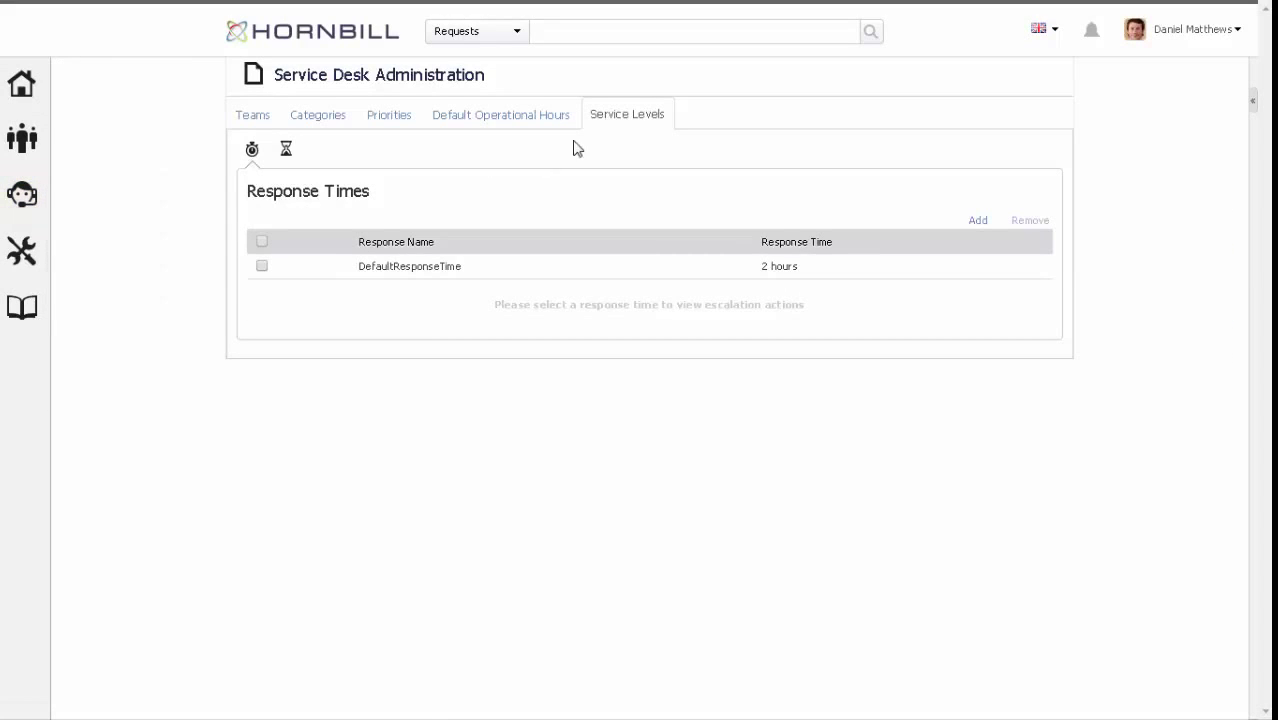
- Add a 30-minute response time named 'Rapid Response'
click(977, 221)
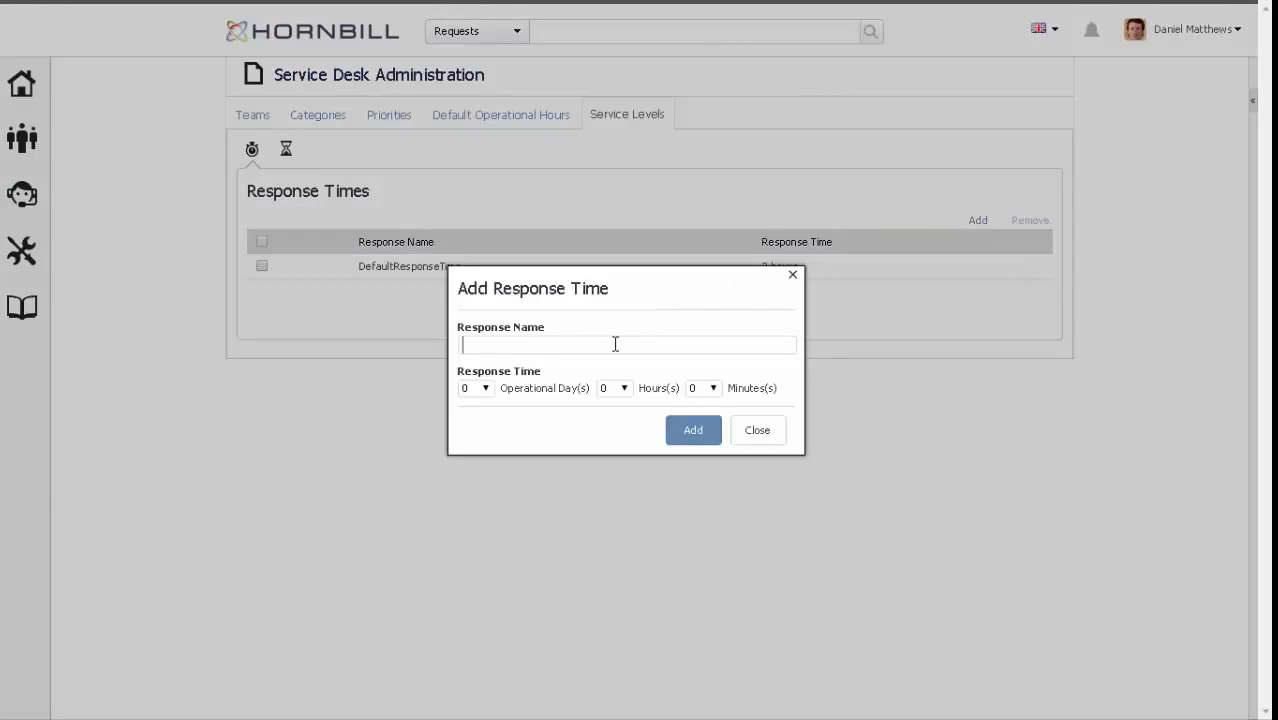
text(Rapid Response)
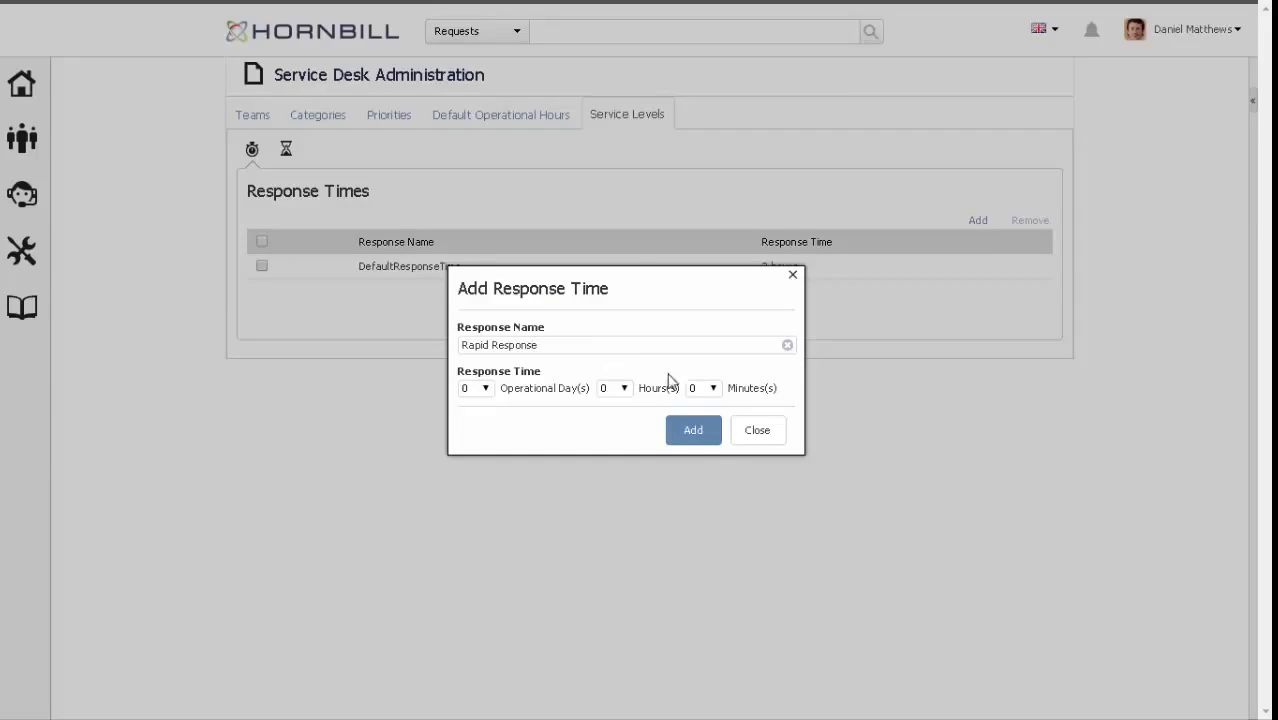
click(712, 392)
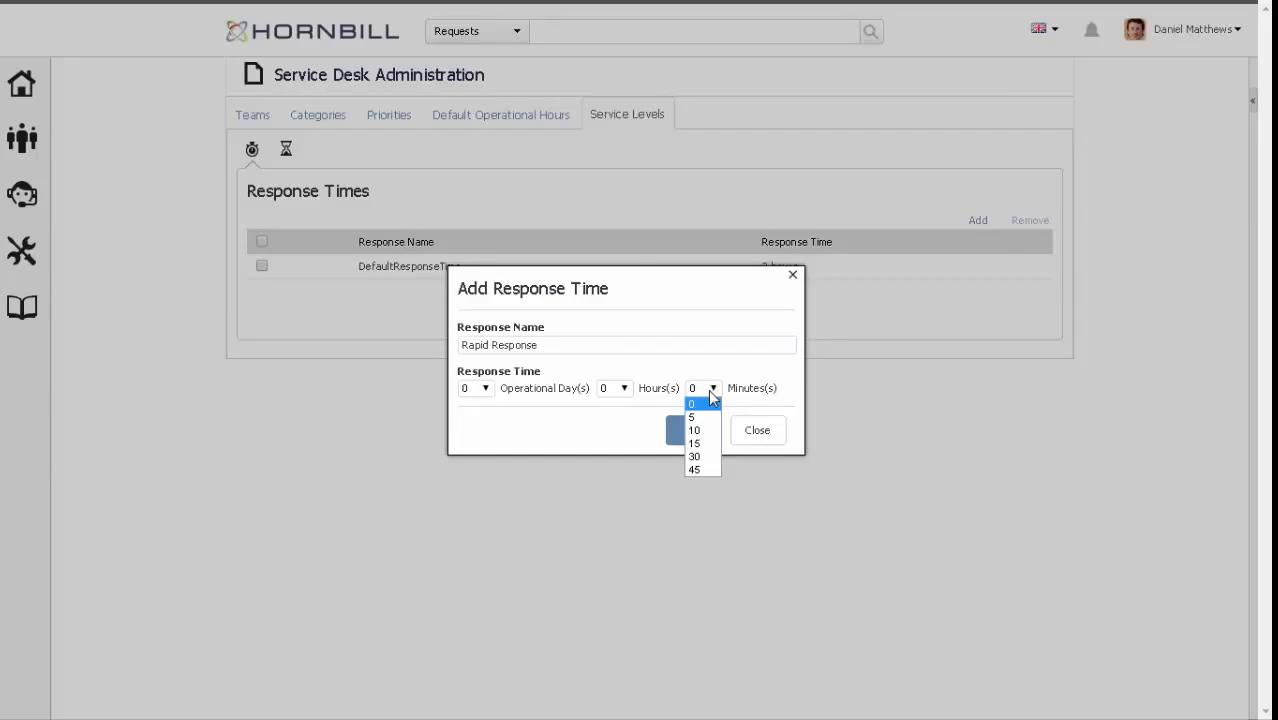
click(700, 456)
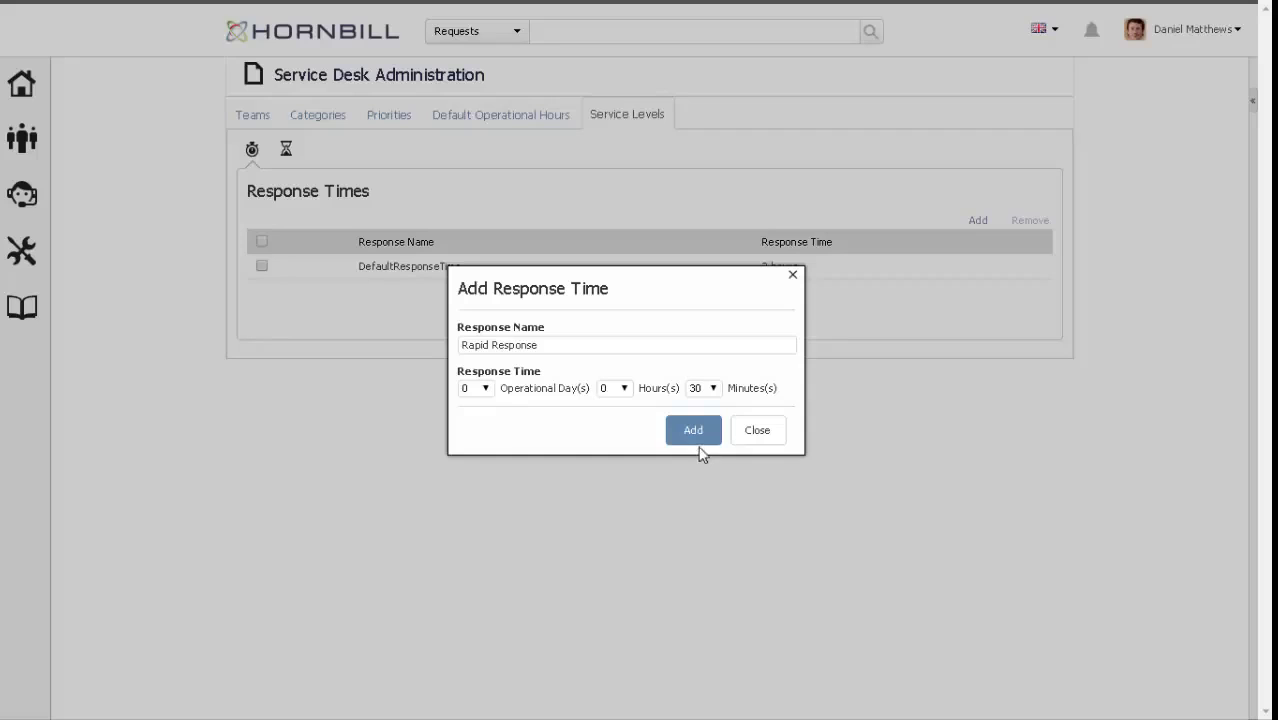
click(697, 438)
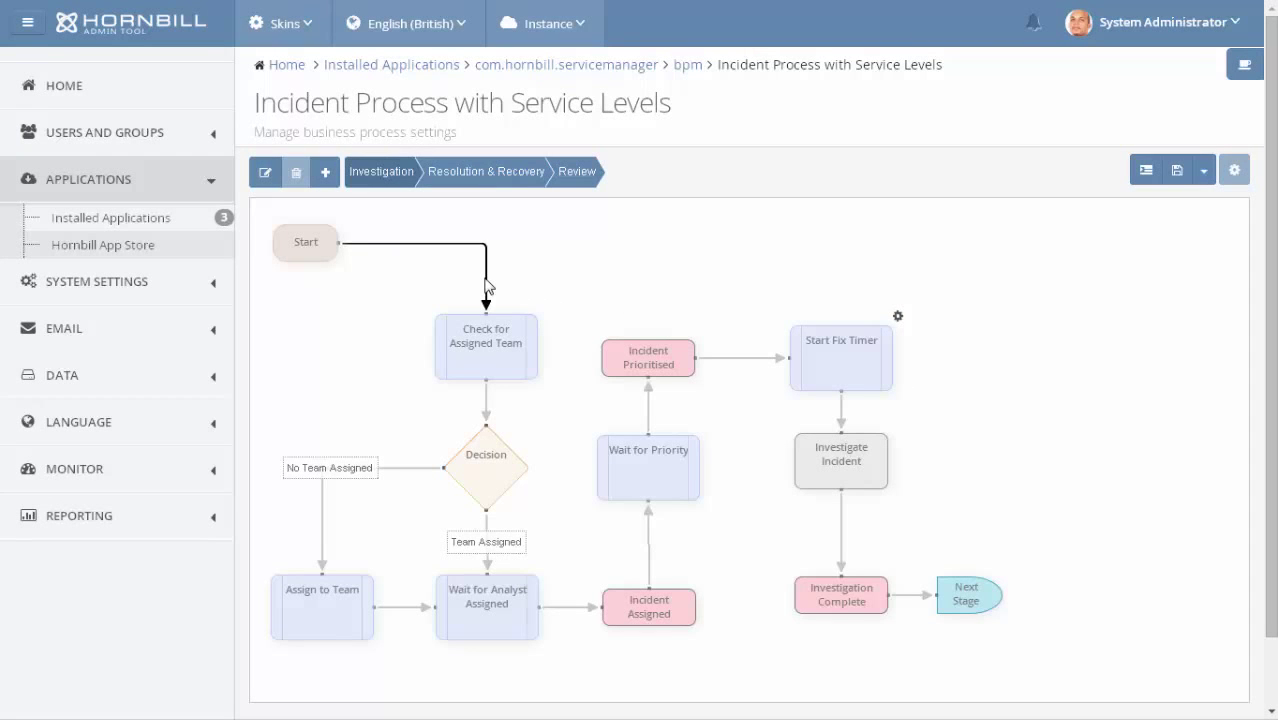
- Delete the Start-to-Check for Assigned Team link and attach a new Automated Task after Start
key(Delete)
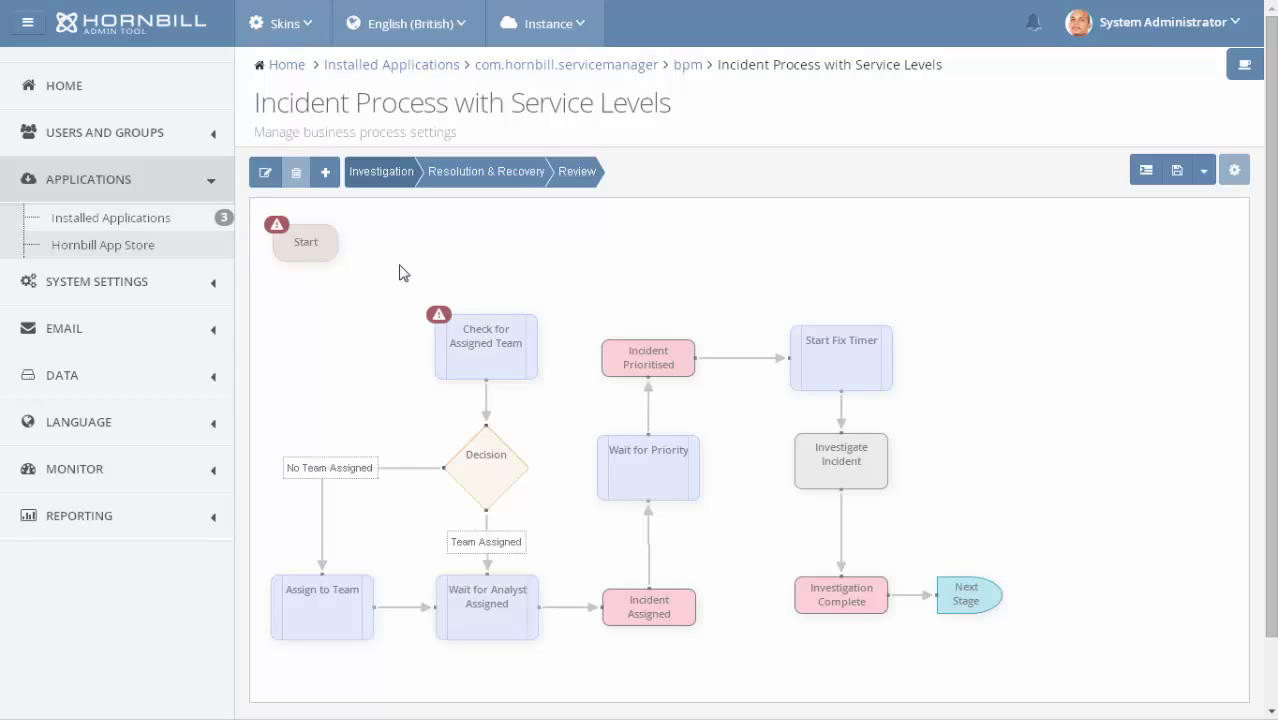
click(329, 242)
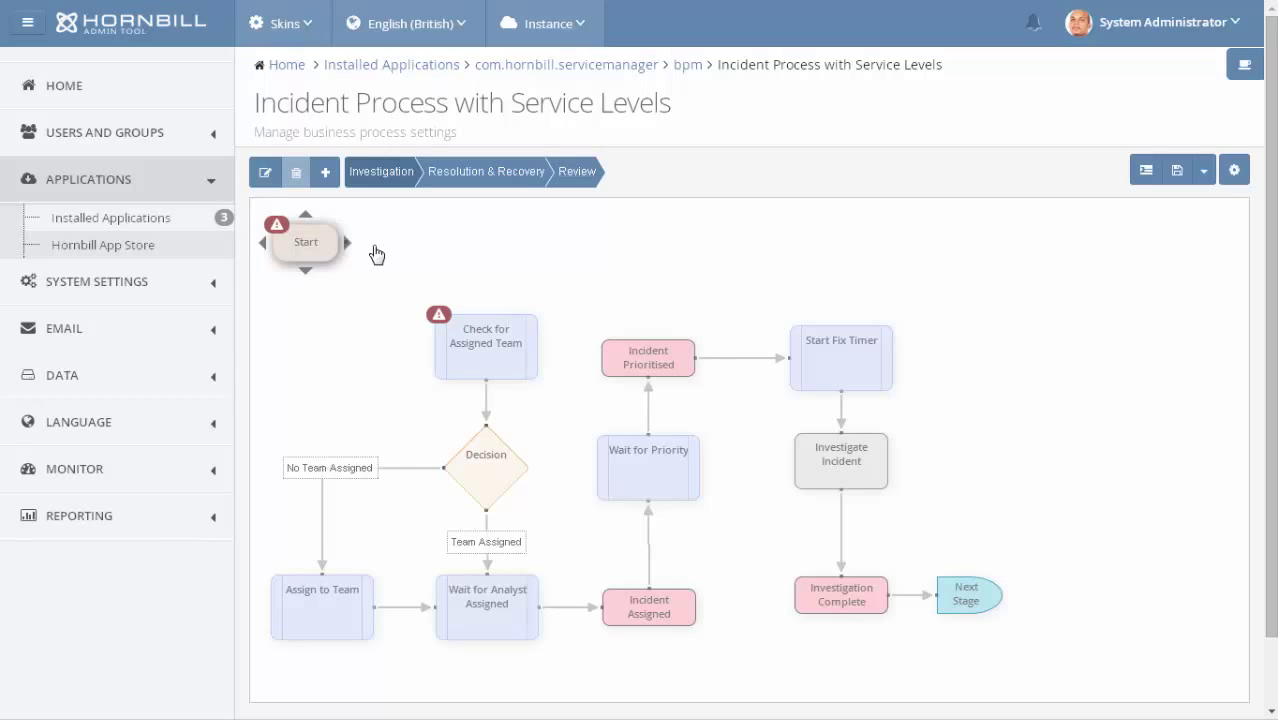
drag(347, 242, 465, 250)
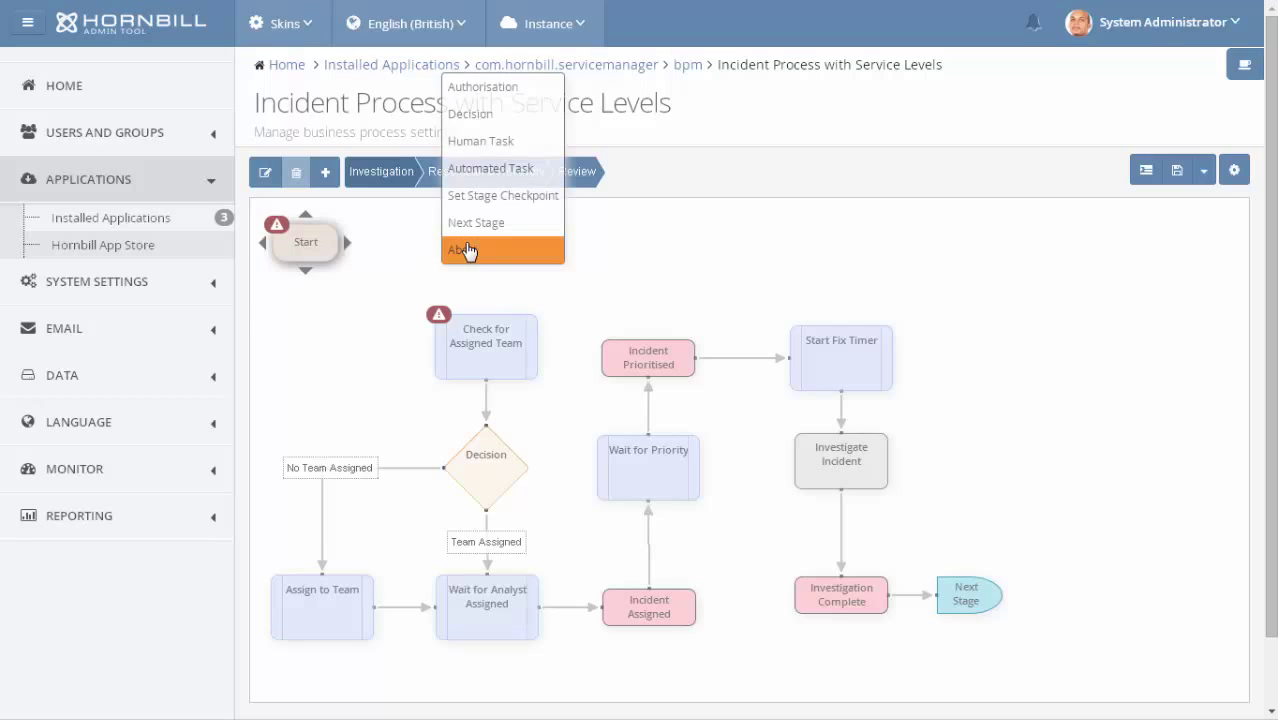
click(477, 182)
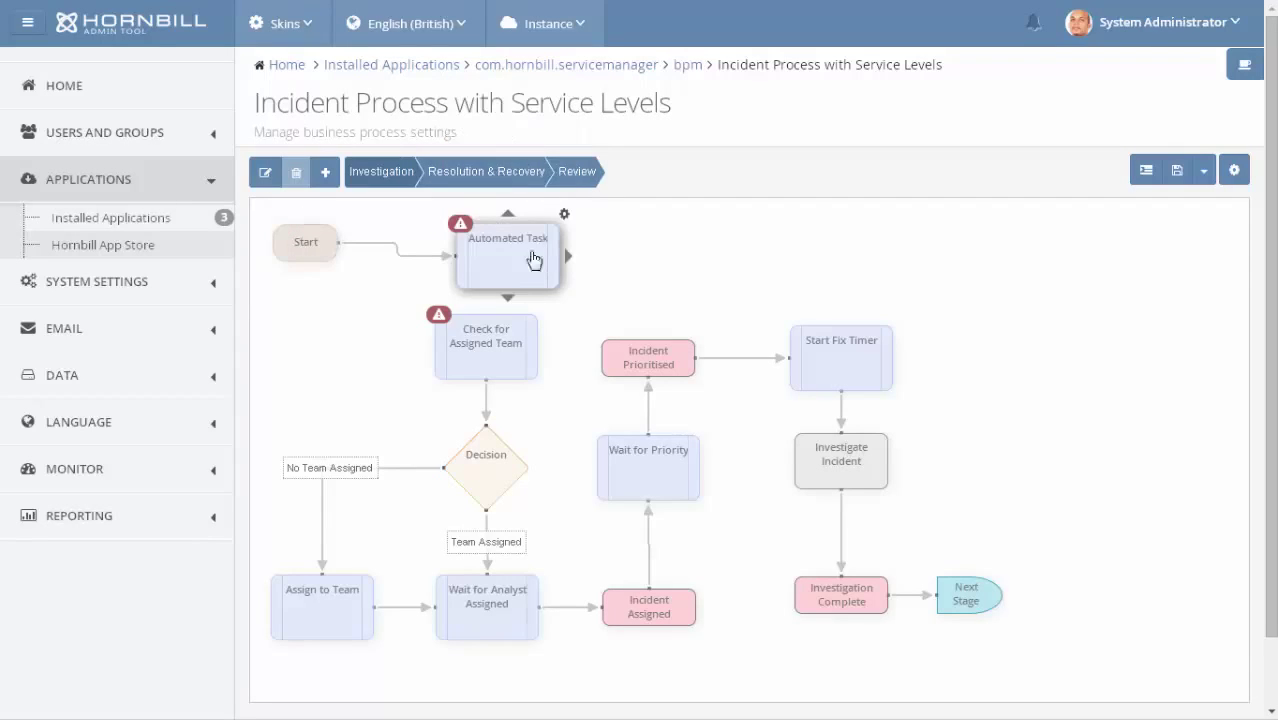
- Make the new node a Timer task that runs Start Response Timer
click(564, 217)
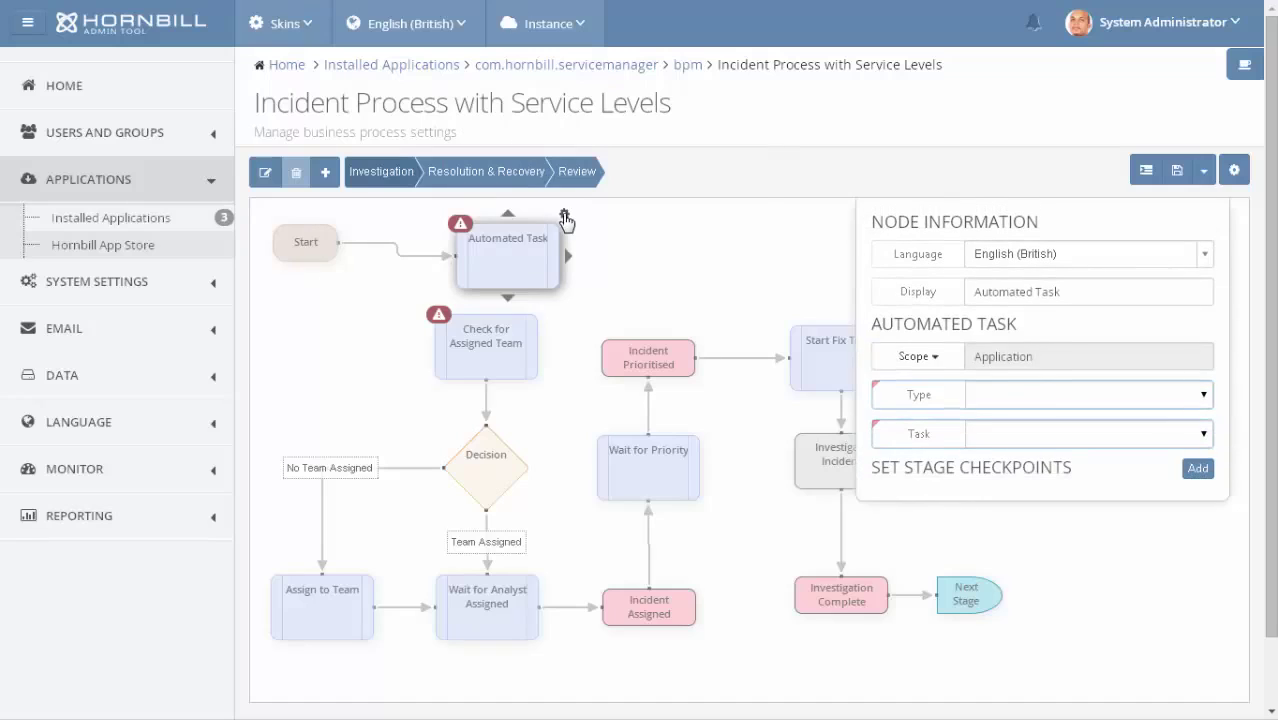
click(1005, 400)
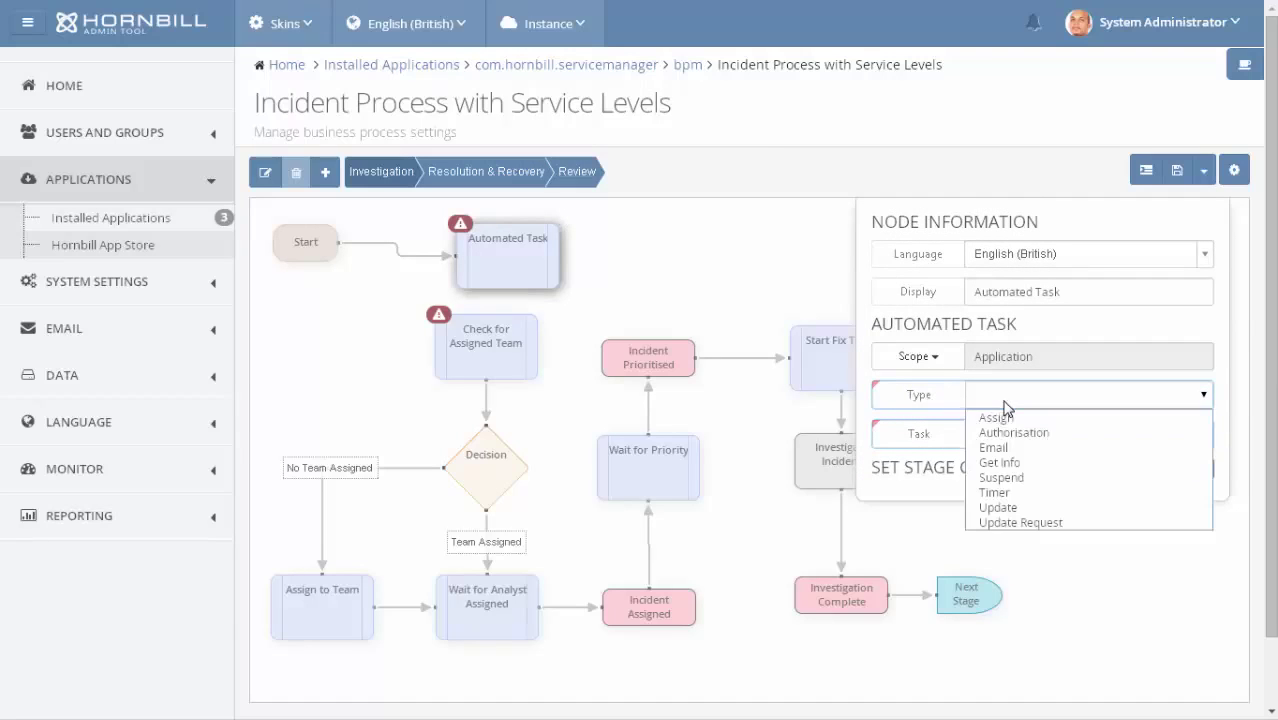
click(1000, 493)
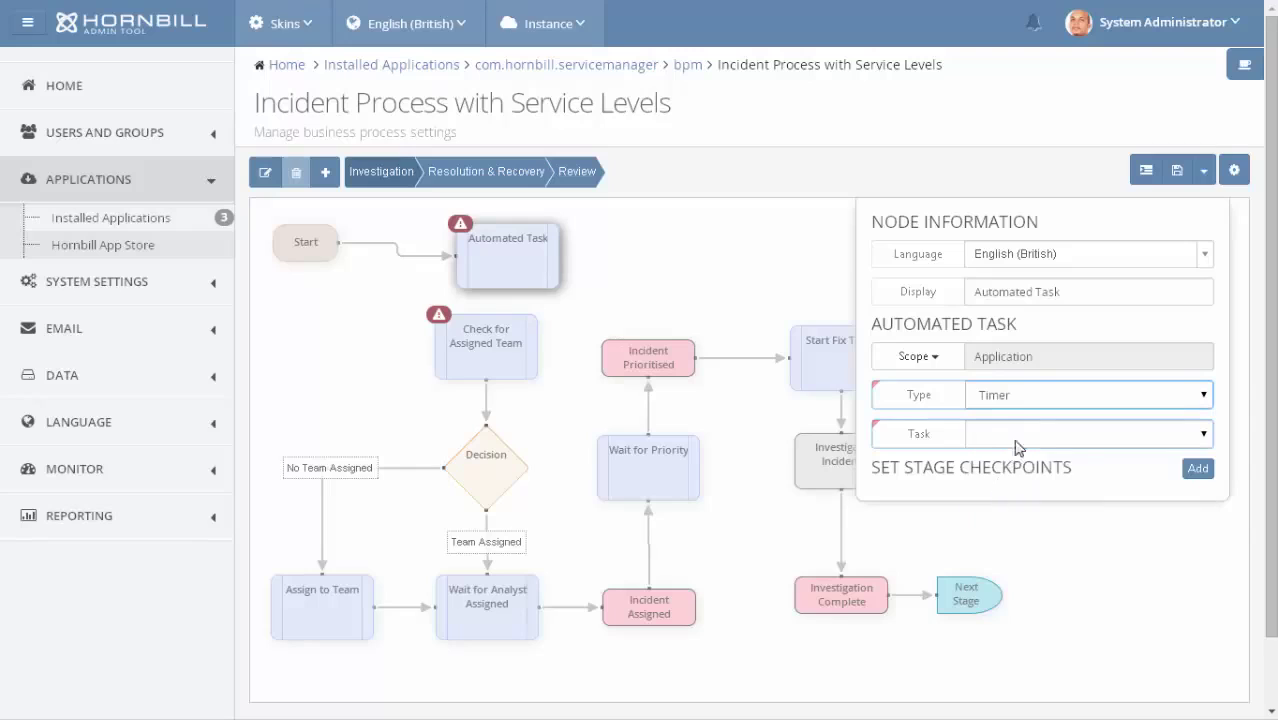
click(1035, 441)
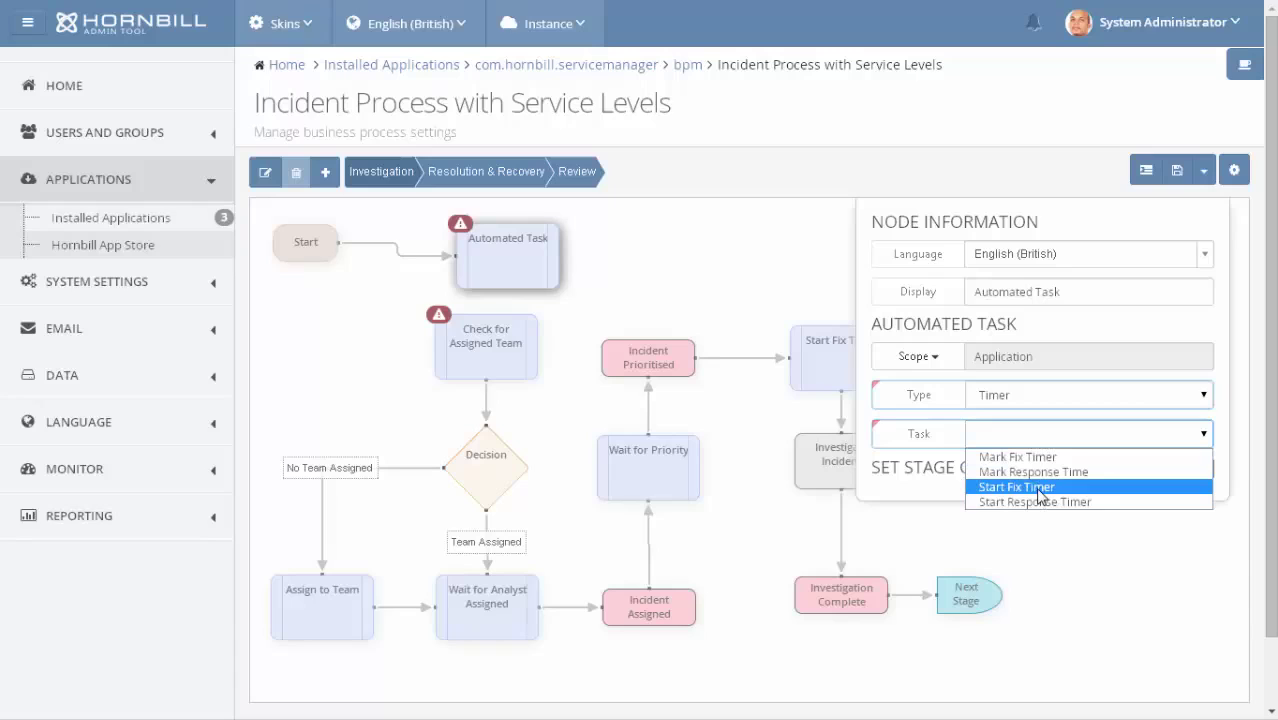
click(1038, 503)
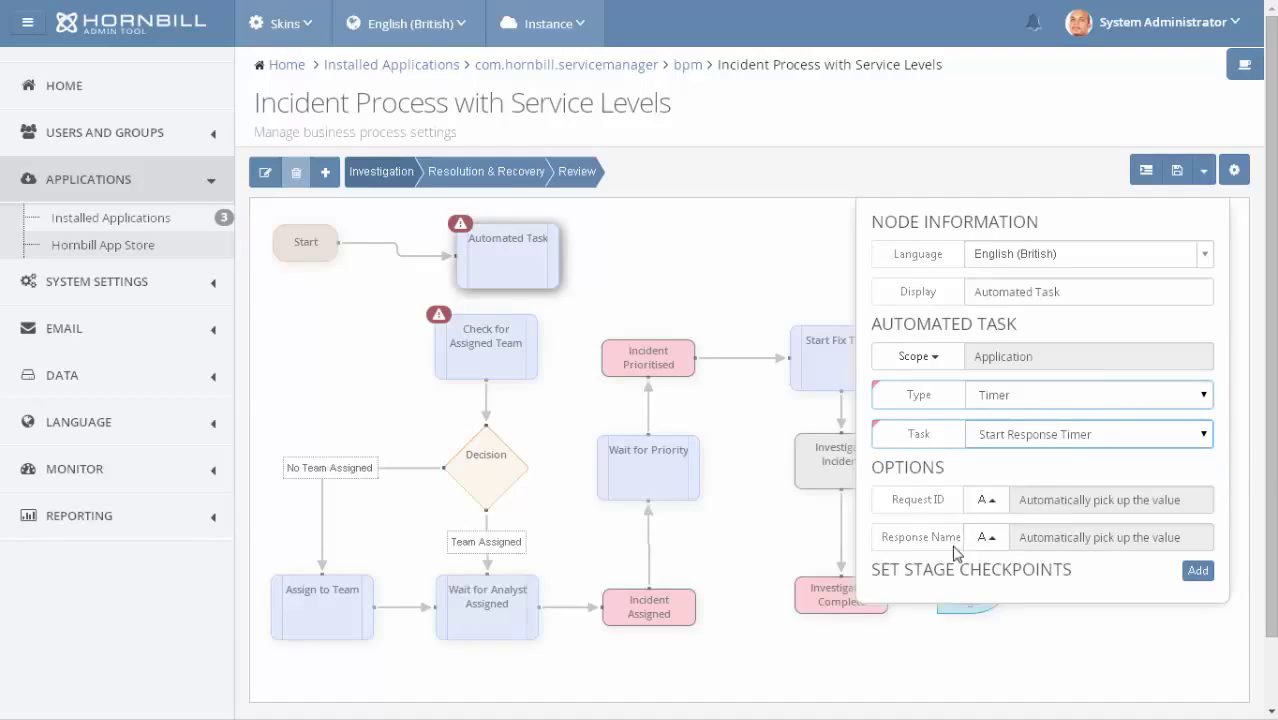
- Set Response Name manually to 'Rapid Response' and display name to 'Start Response Timer'
click(992, 540)
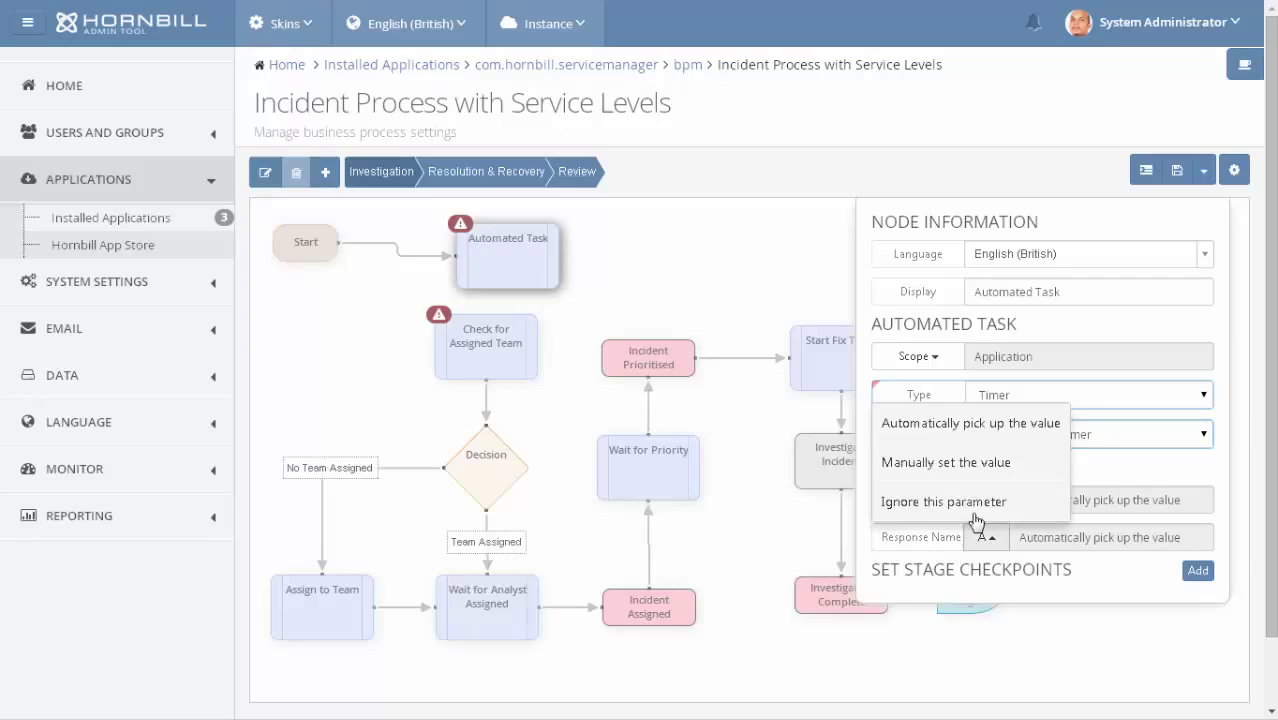
click(952, 466)
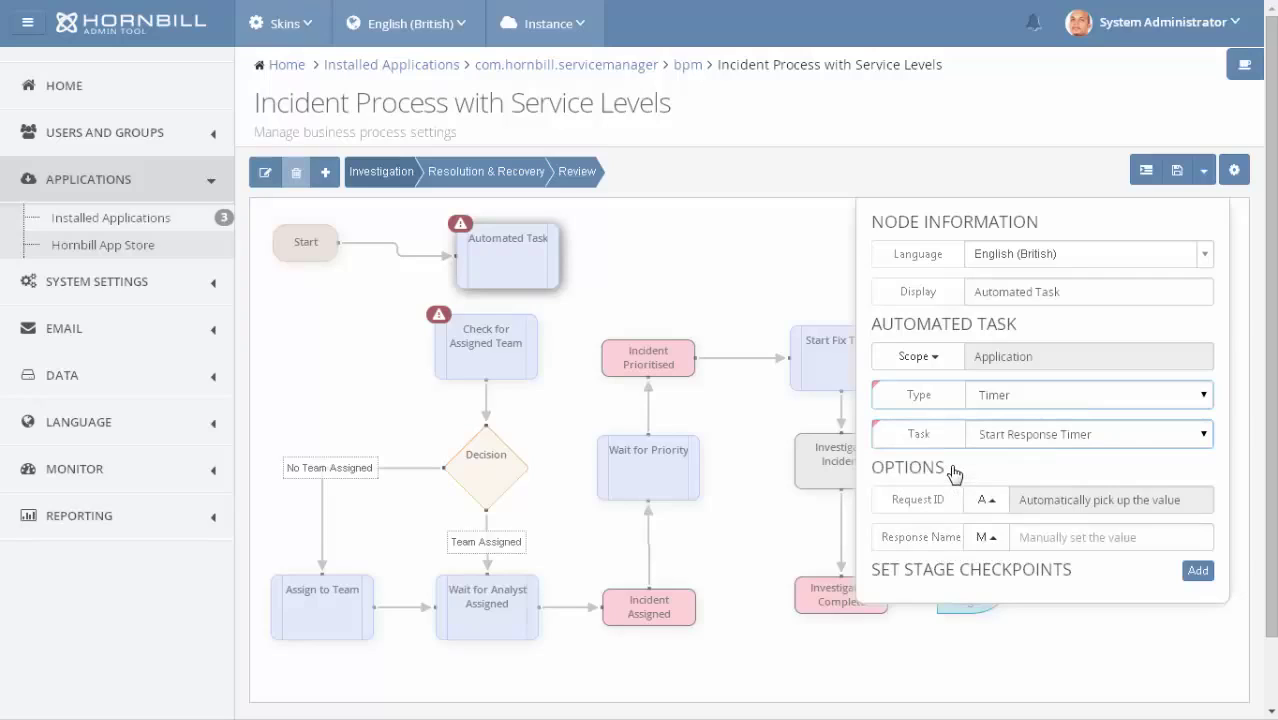
click(1022, 536)
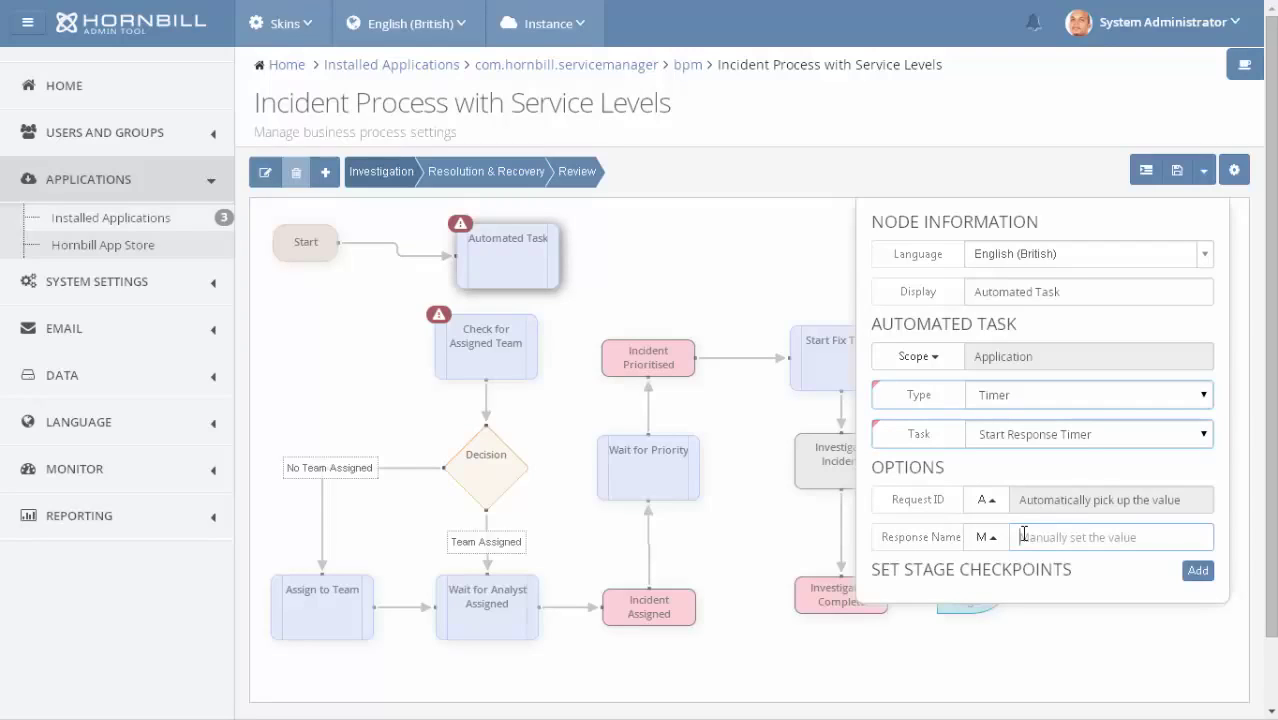
text(r)
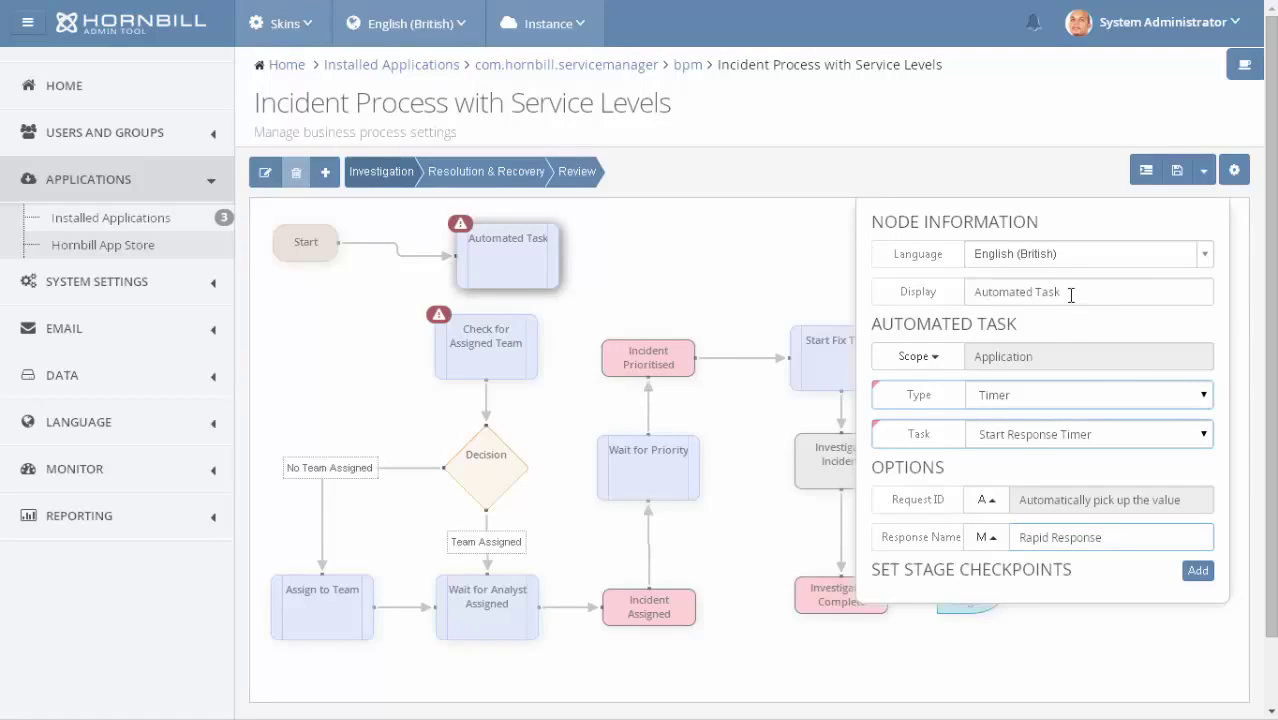
drag(1071, 292, 957, 290)
text(Start Response Timer)
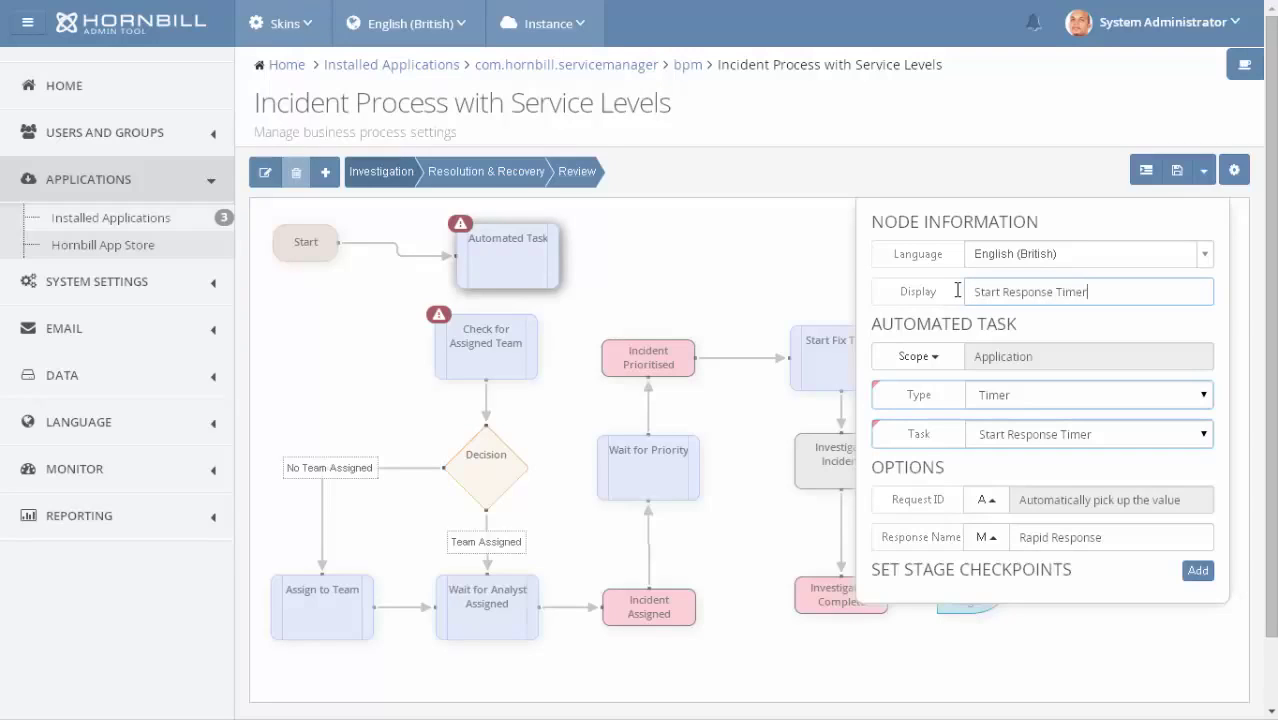
click(727, 250)
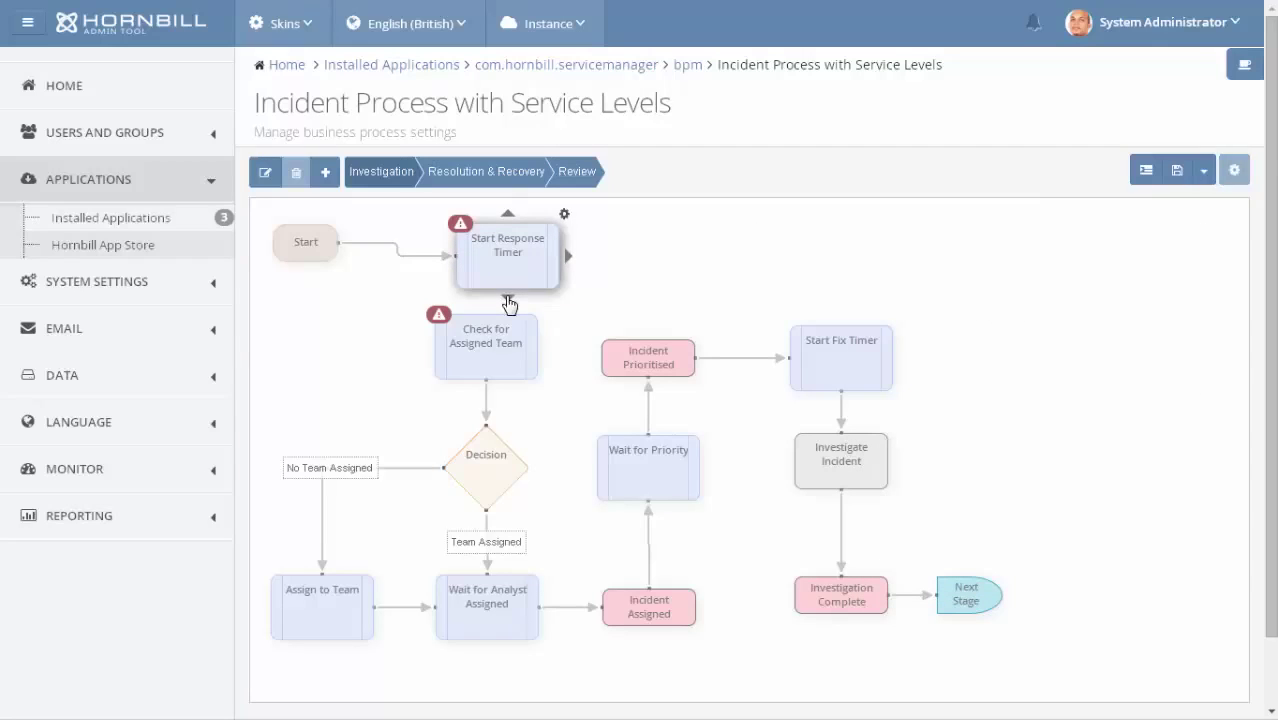
- Connect Start Response Timer to Check for Assigned Team, and remove Incident Prioritised's link to Start Fix Timer
drag(509, 304, 485, 350)
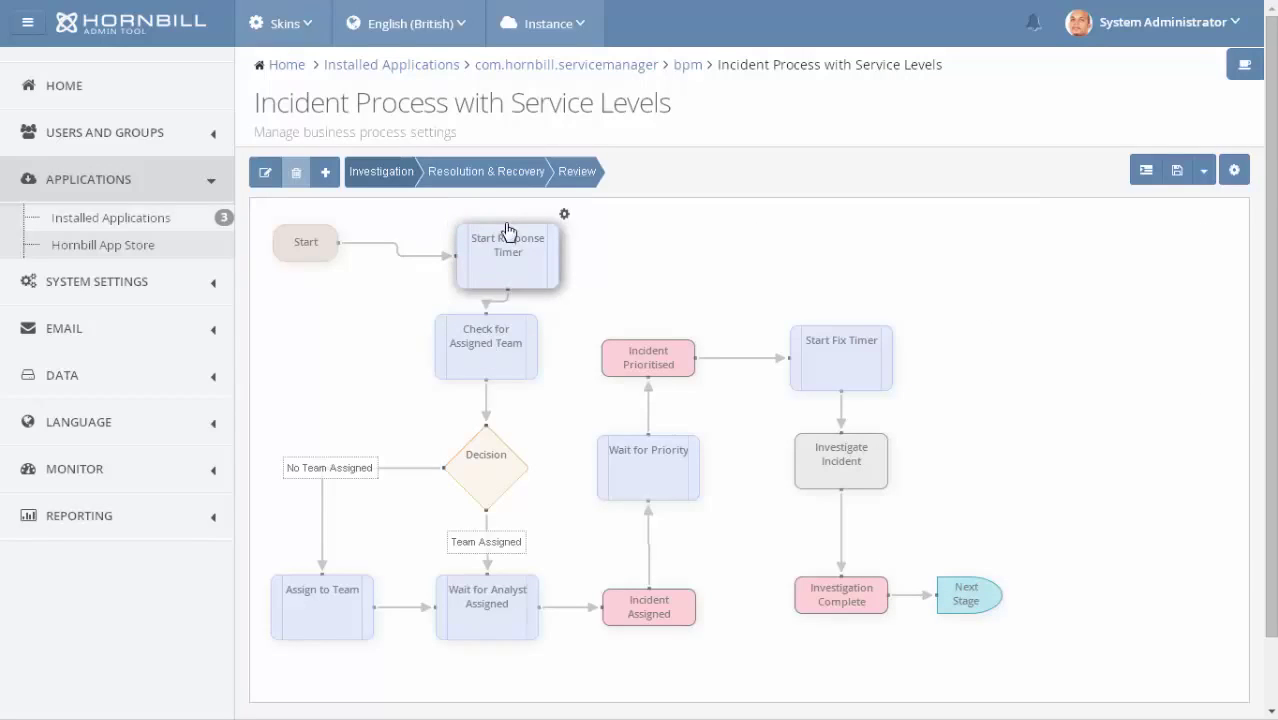
drag(507, 238, 488, 234)
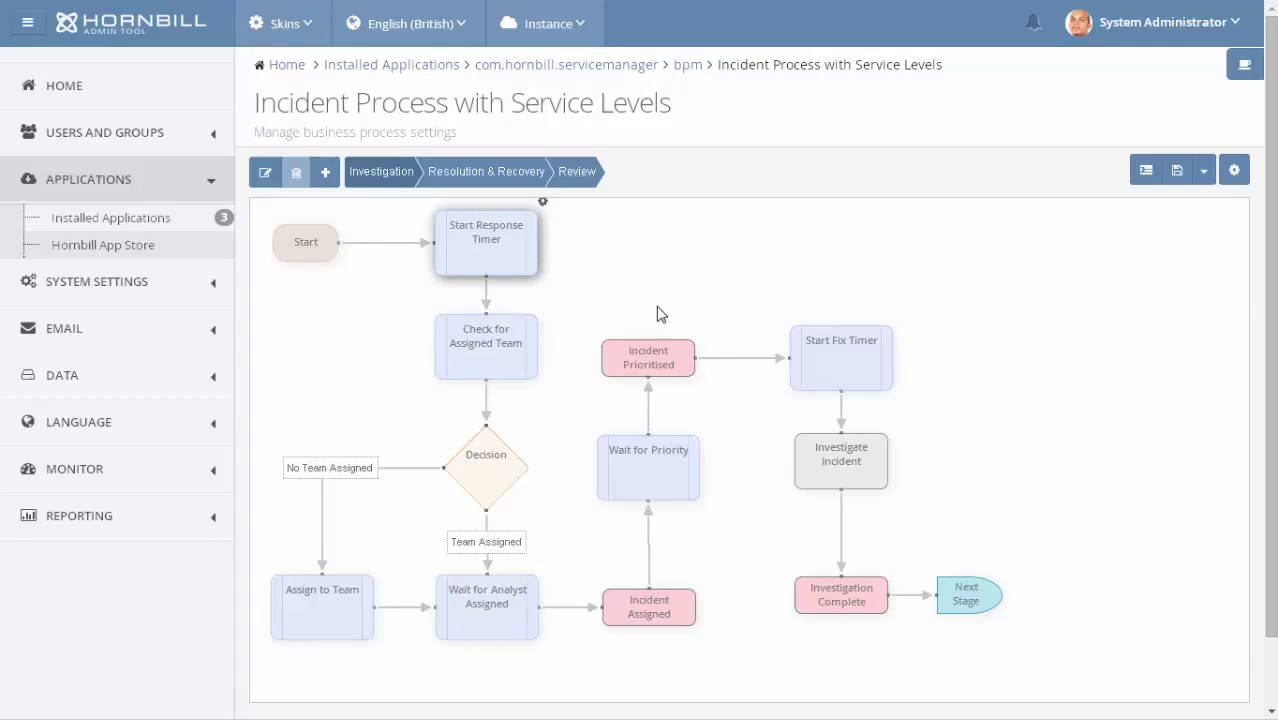
click(730, 367)
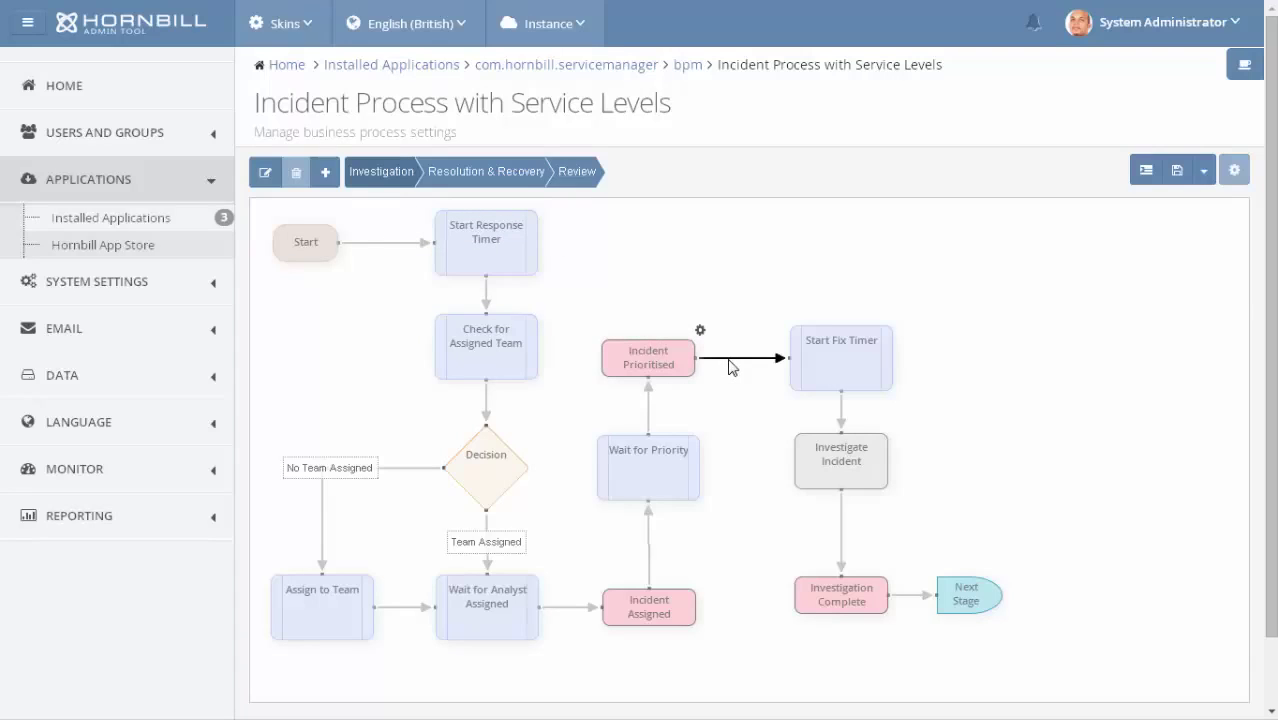
key(Delete)
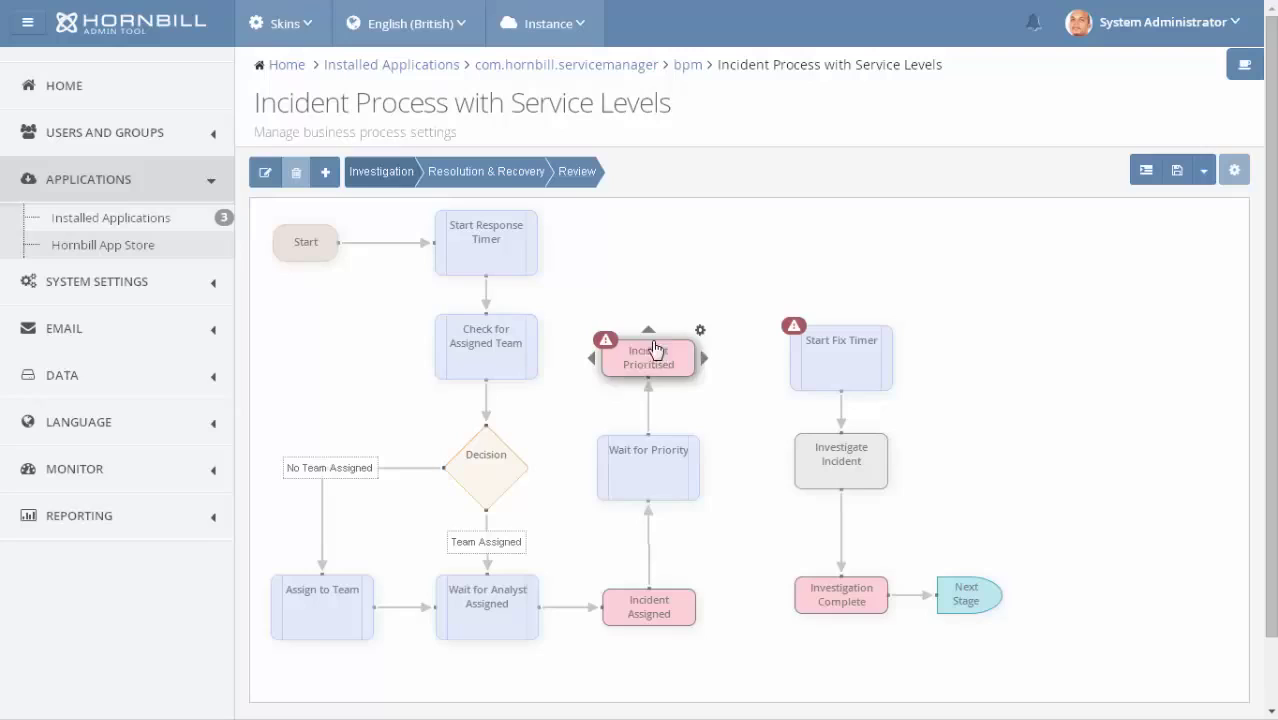
drag(648, 335, 650, 277)
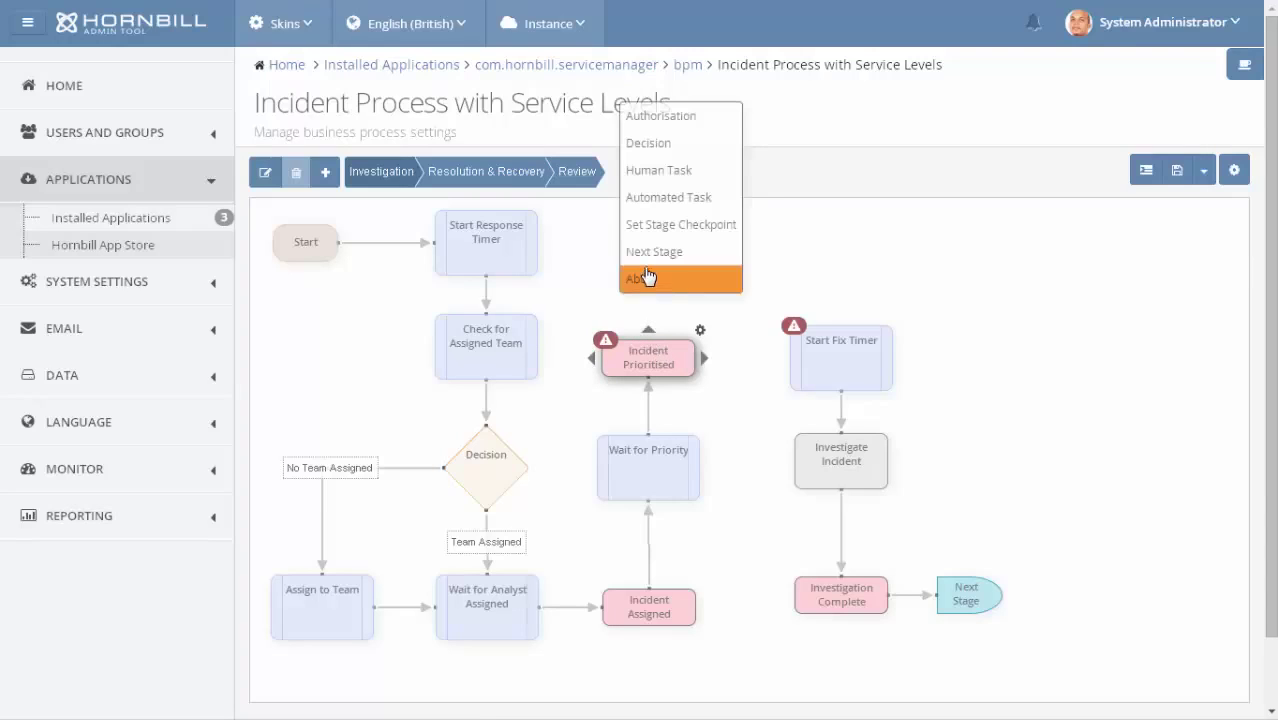
- Add an Automated Task named 'Set Response Time' as a Timer running Mark Response Time
click(659, 197)
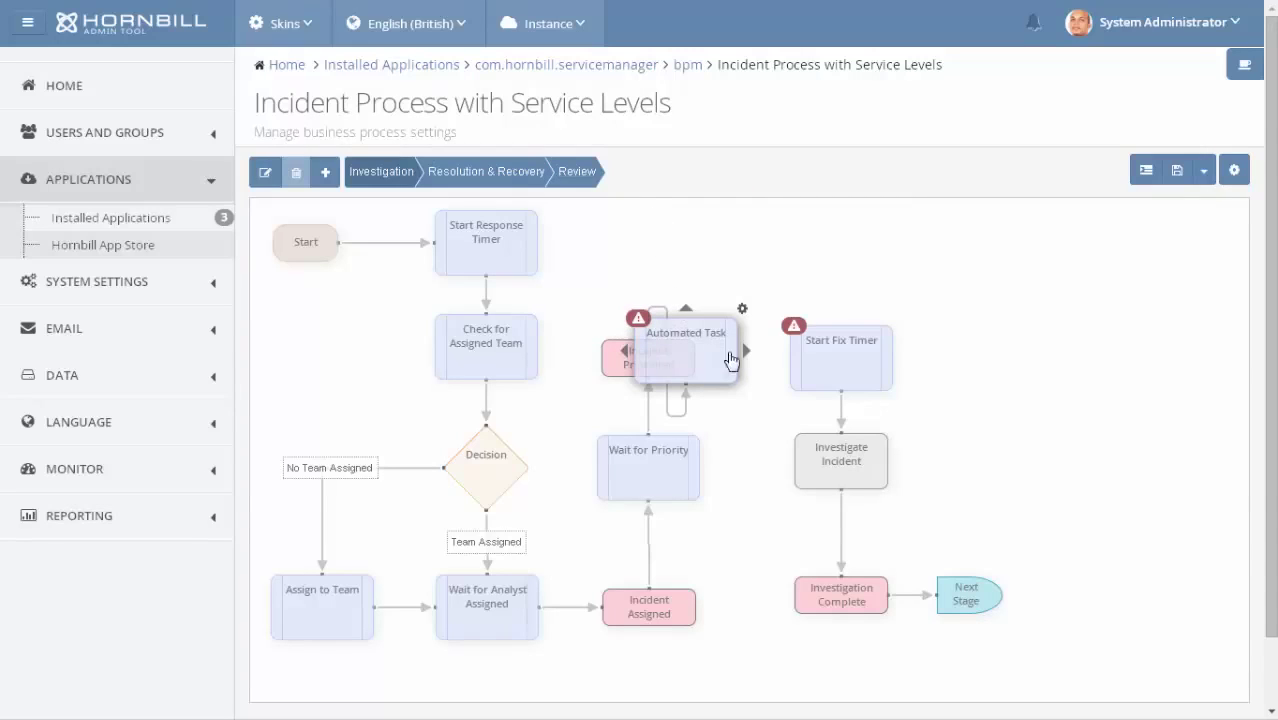
click(742, 312)
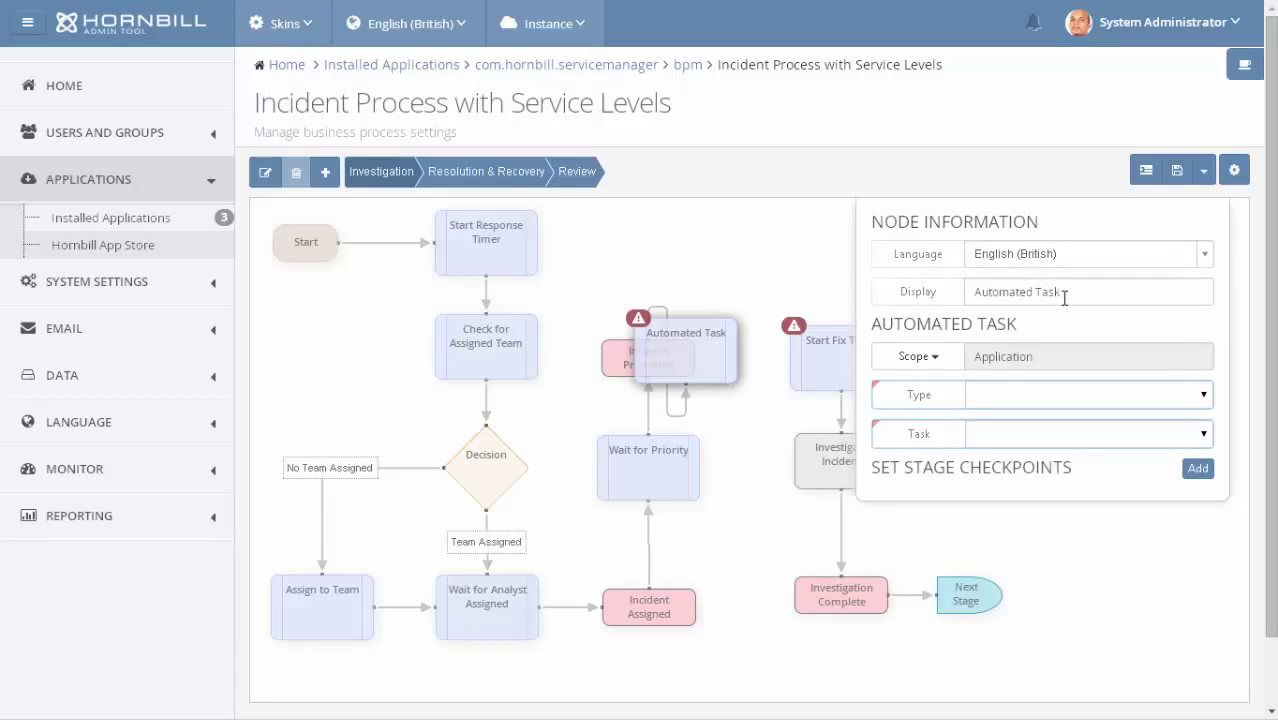
drag(1064, 297, 950, 276)
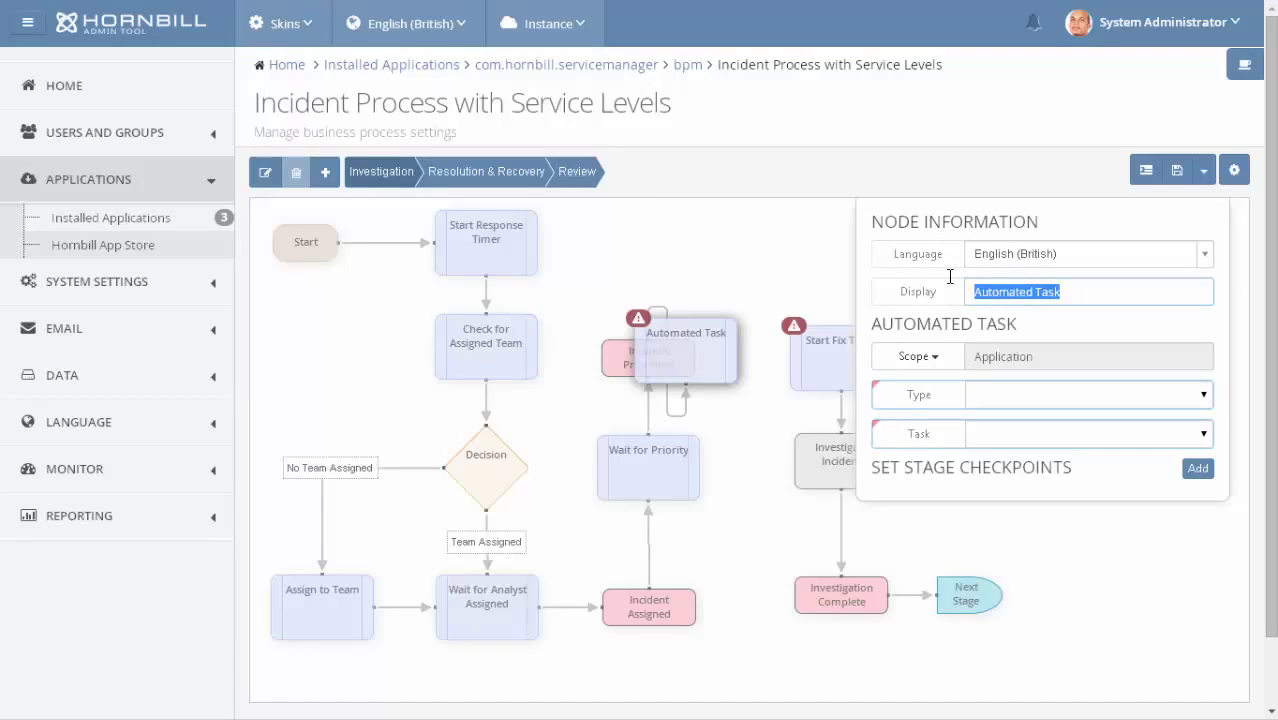
text(Set Response Time)
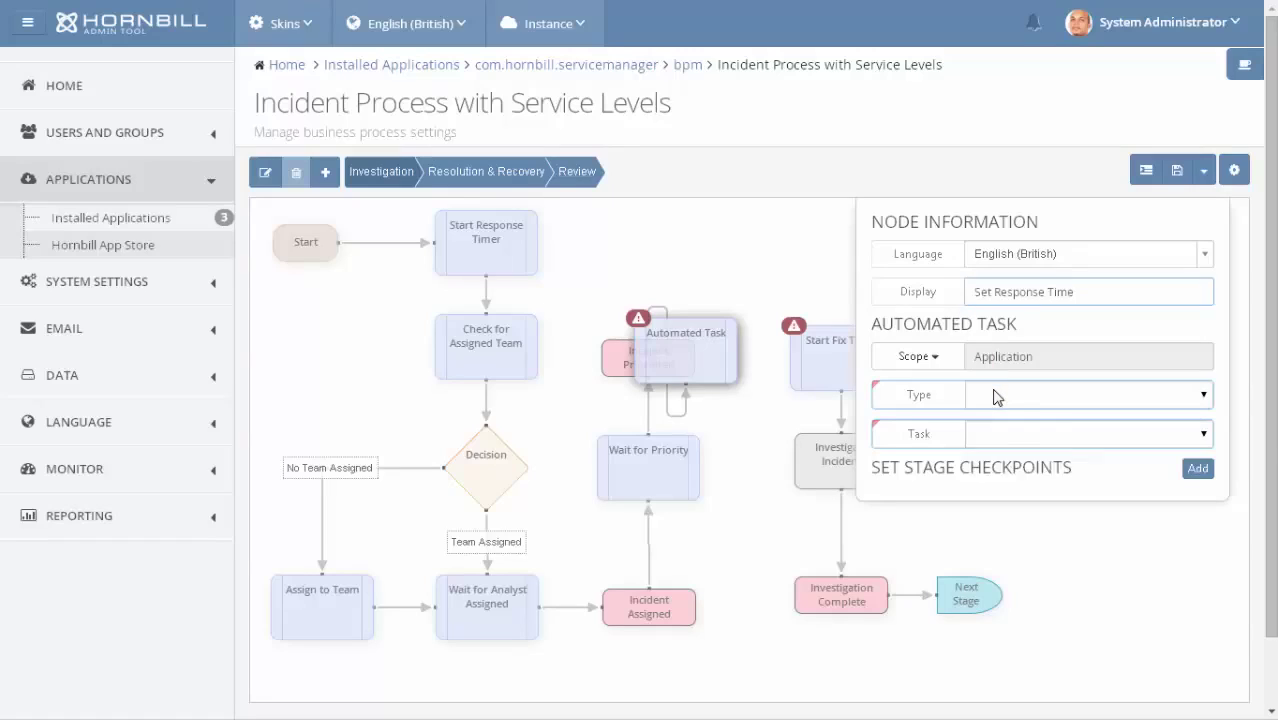
click(994, 395)
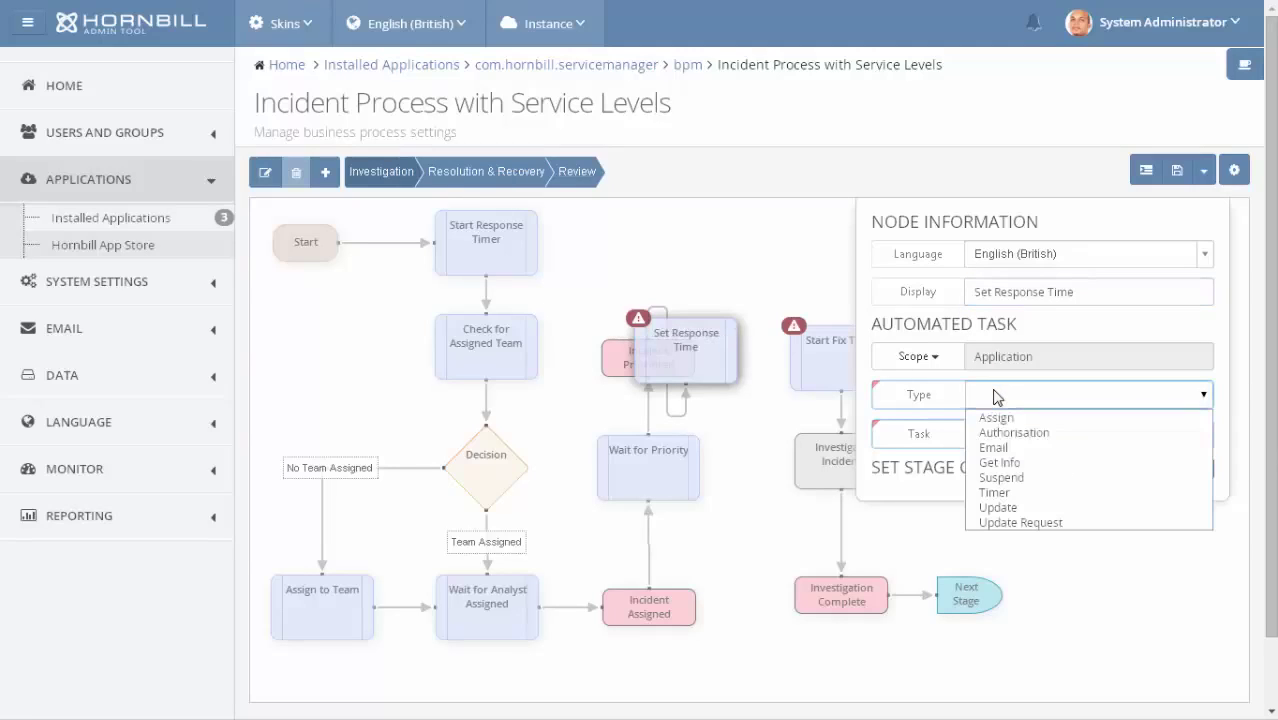
click(994, 497)
click(1001, 441)
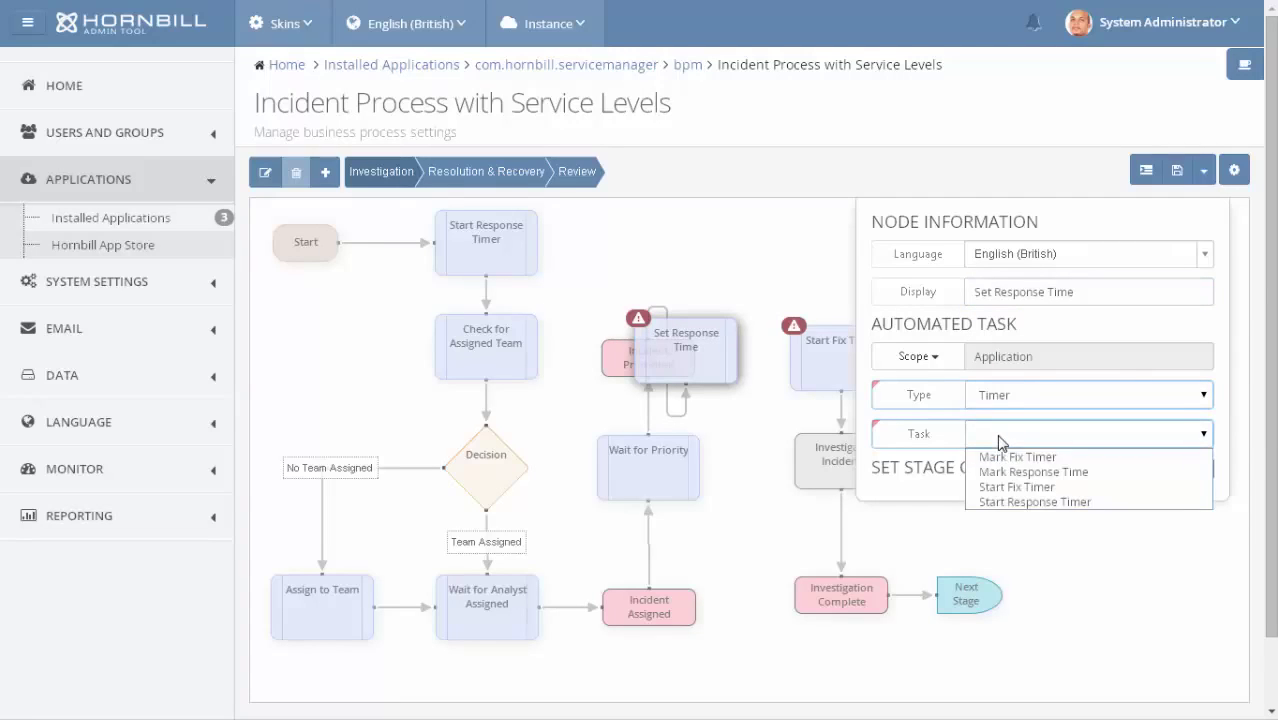
click(1006, 472)
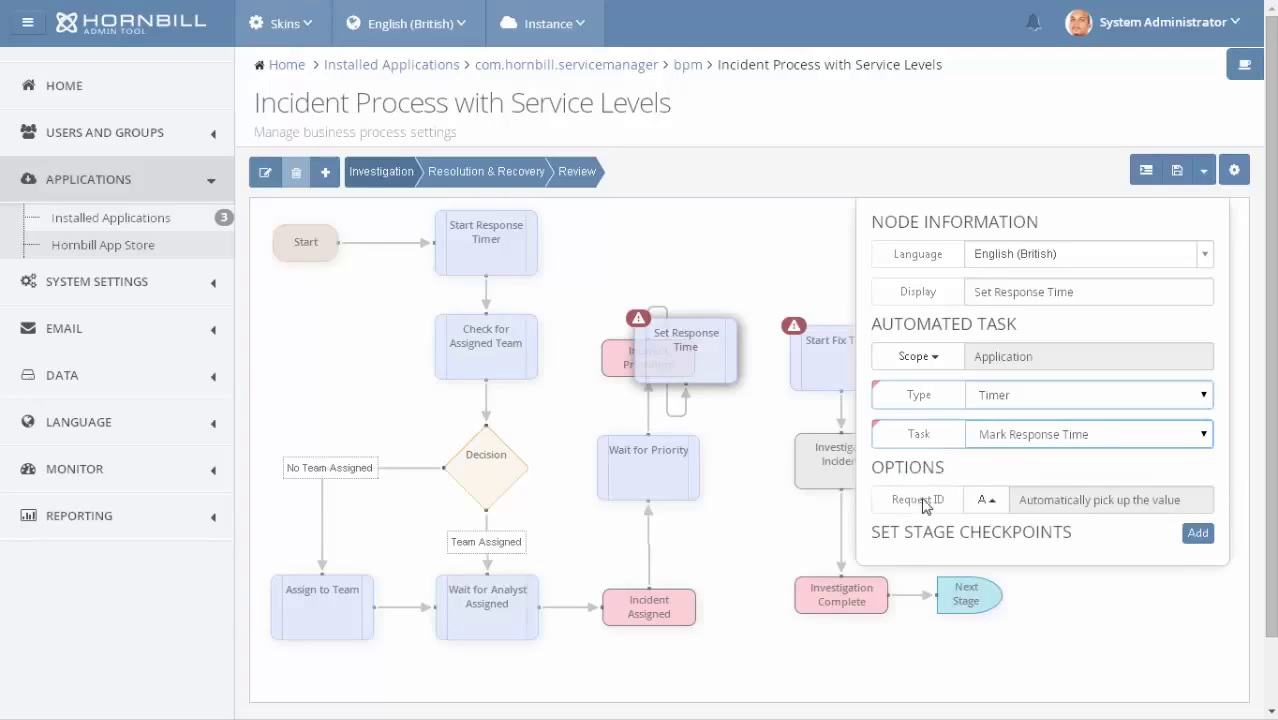
- Link Set Response Time to Start Fix Timer, then save and activate the process
click(770, 263)
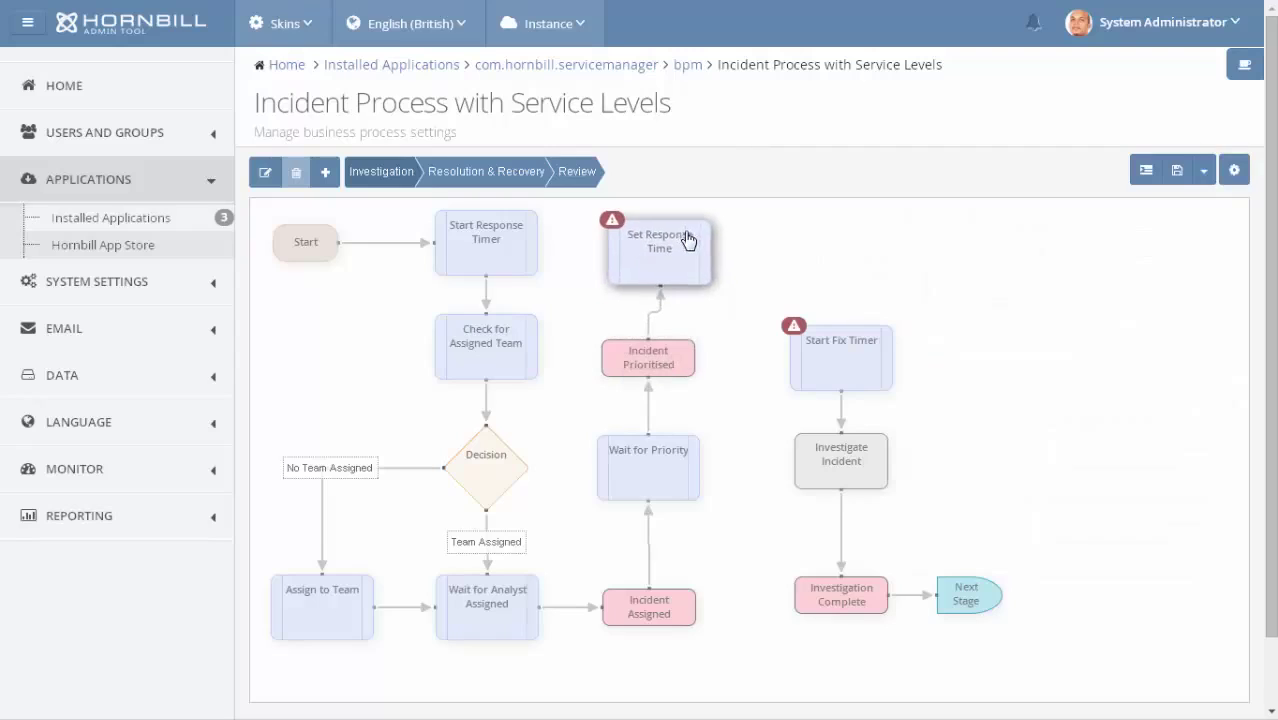
drag(716, 343, 680, 245)
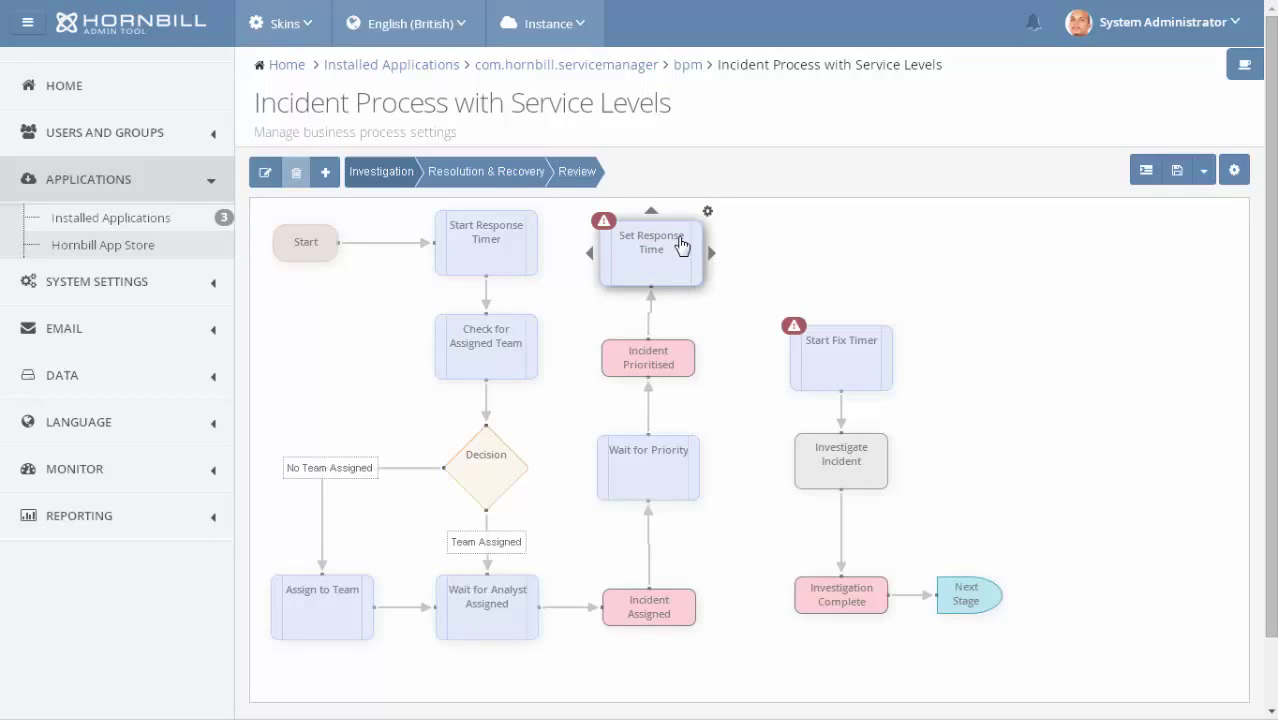
drag(715, 259, 843, 348)
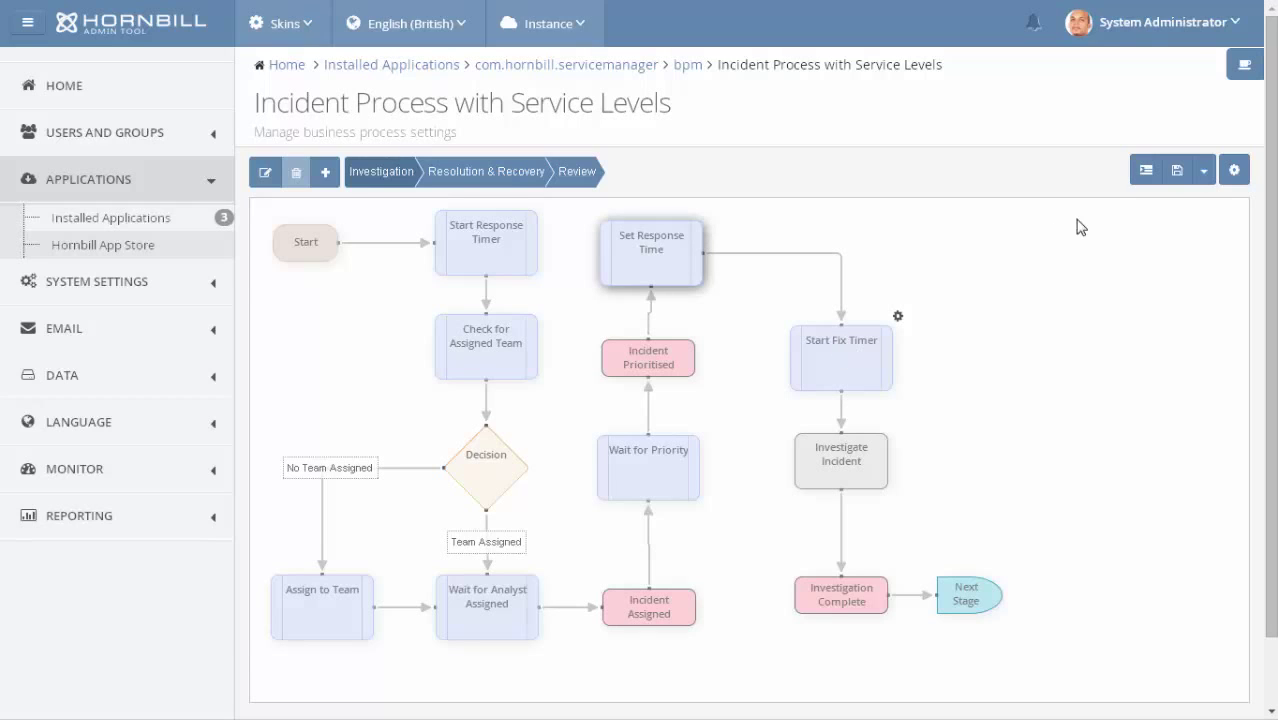
click(1201, 177)
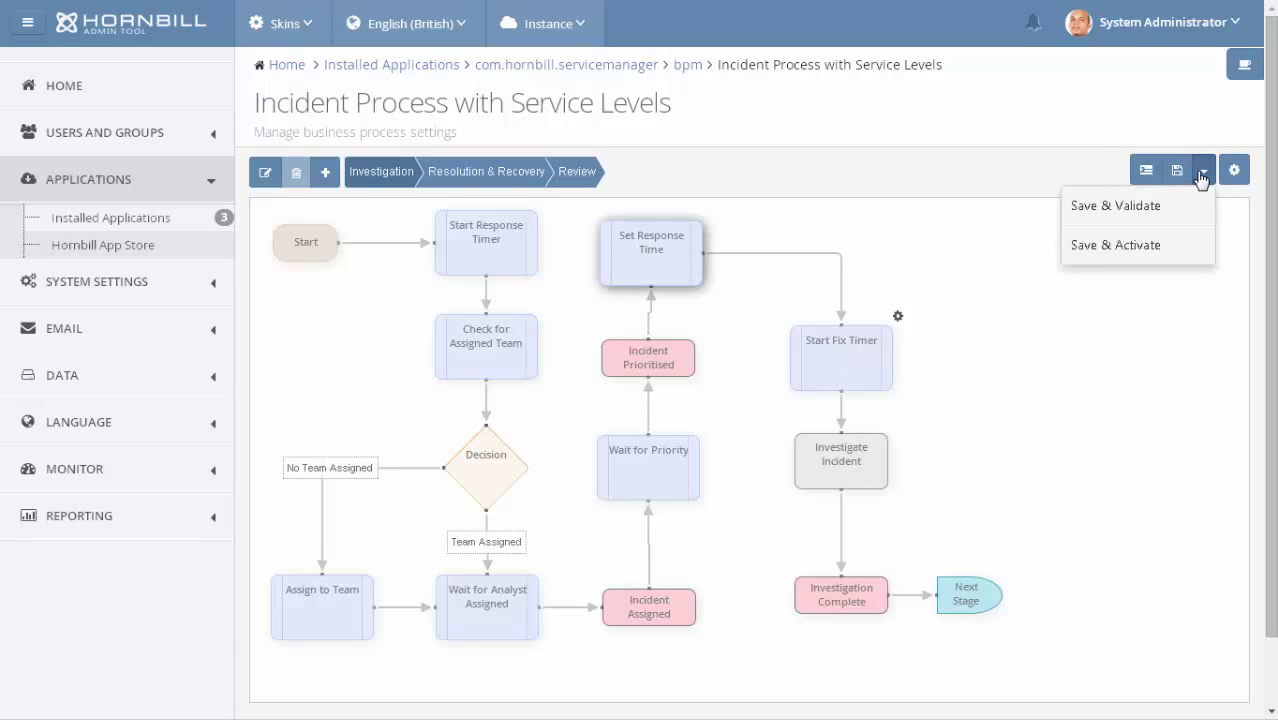
click(1103, 256)
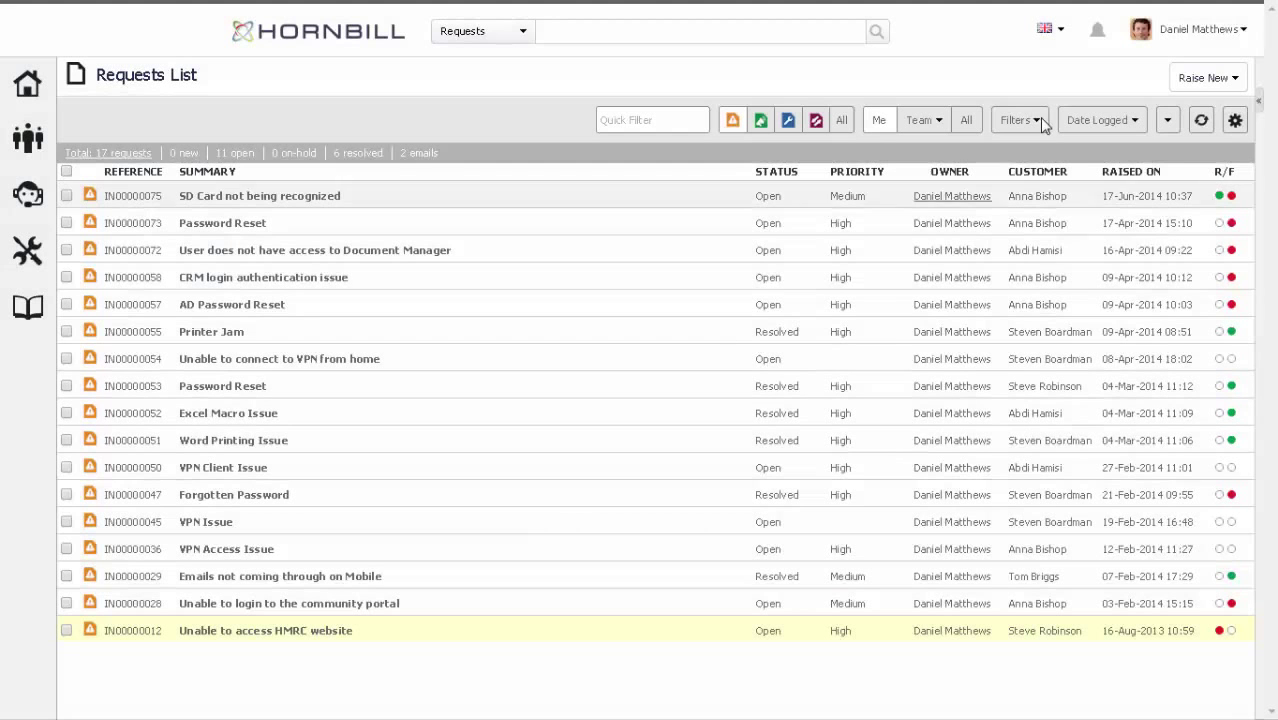
- Start a new request for the customer with summary 'USB mic not working' and a fault description
click(1205, 78)
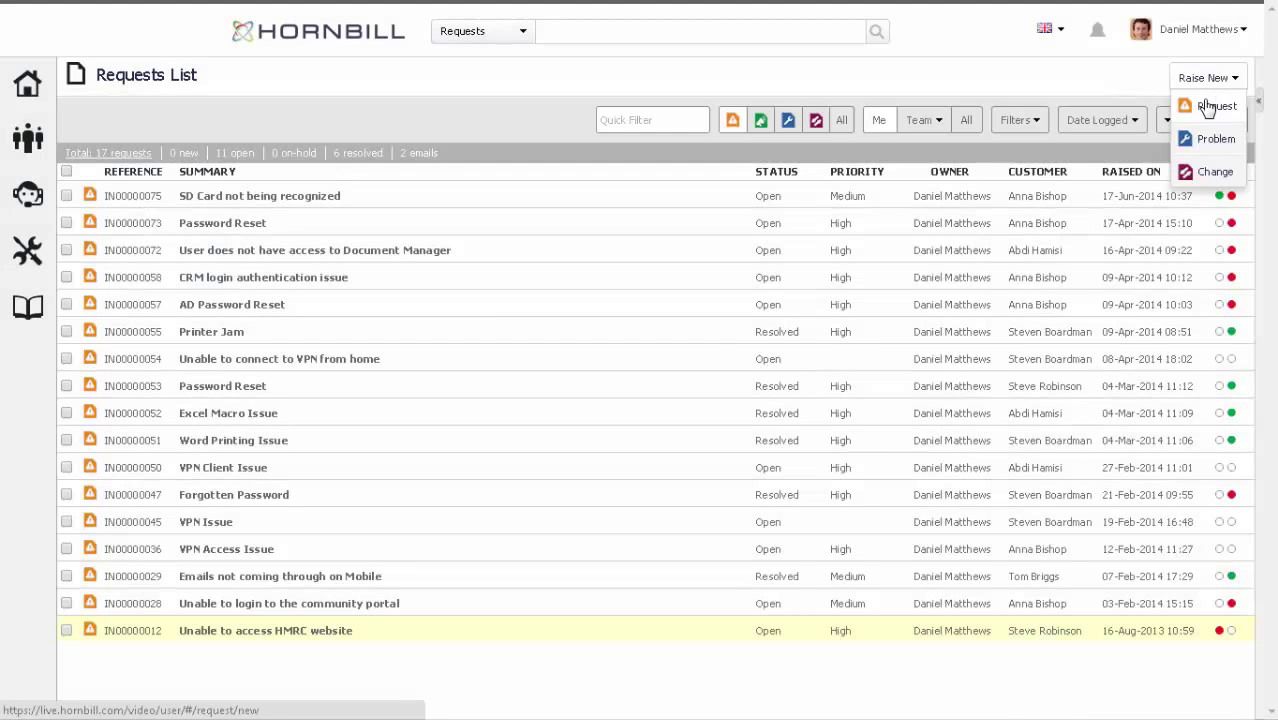
click(1207, 108)
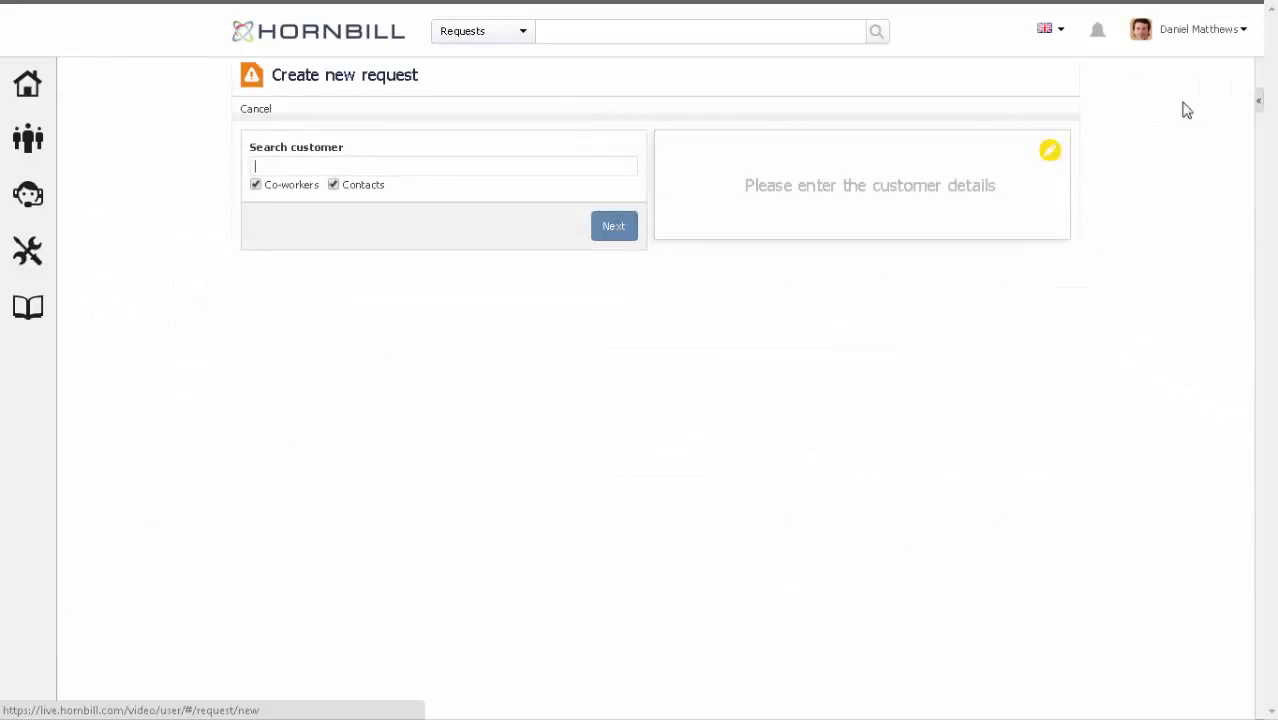
text(anna)
key(Return)
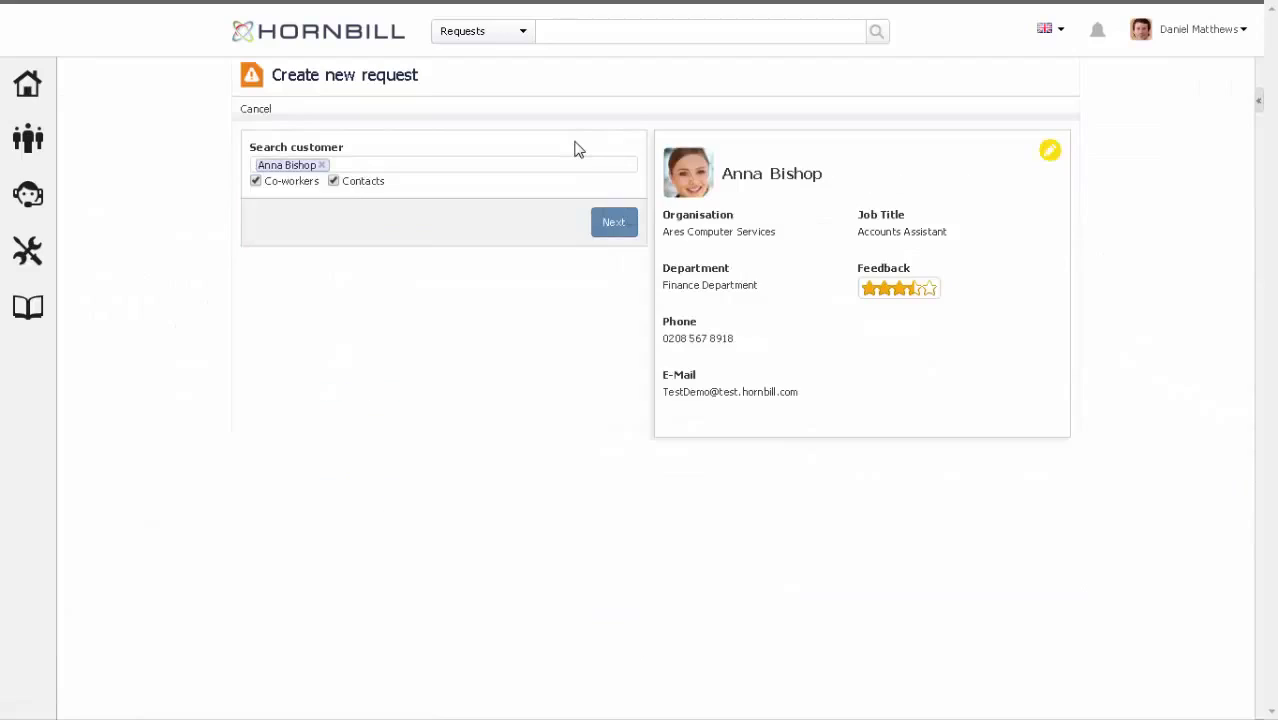
click(614, 224)
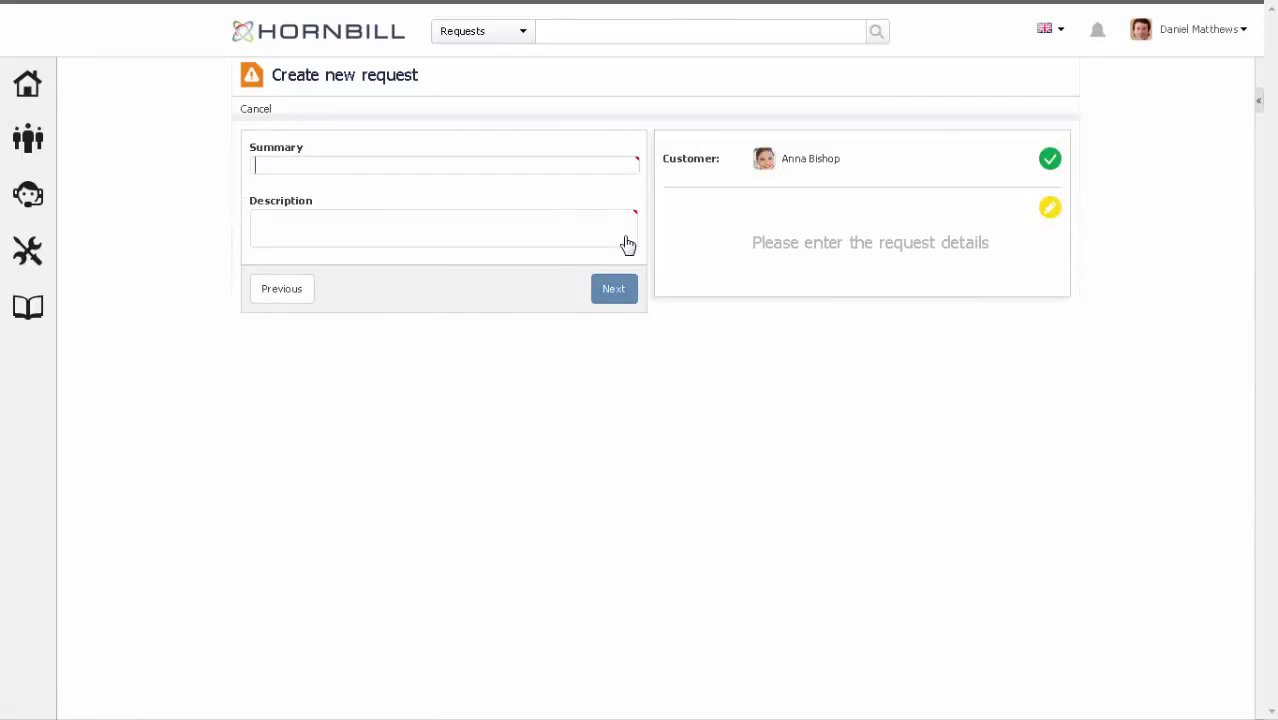
text(USB mic not working)
key(Tab)
text(USB mic is not picking up any sounds)
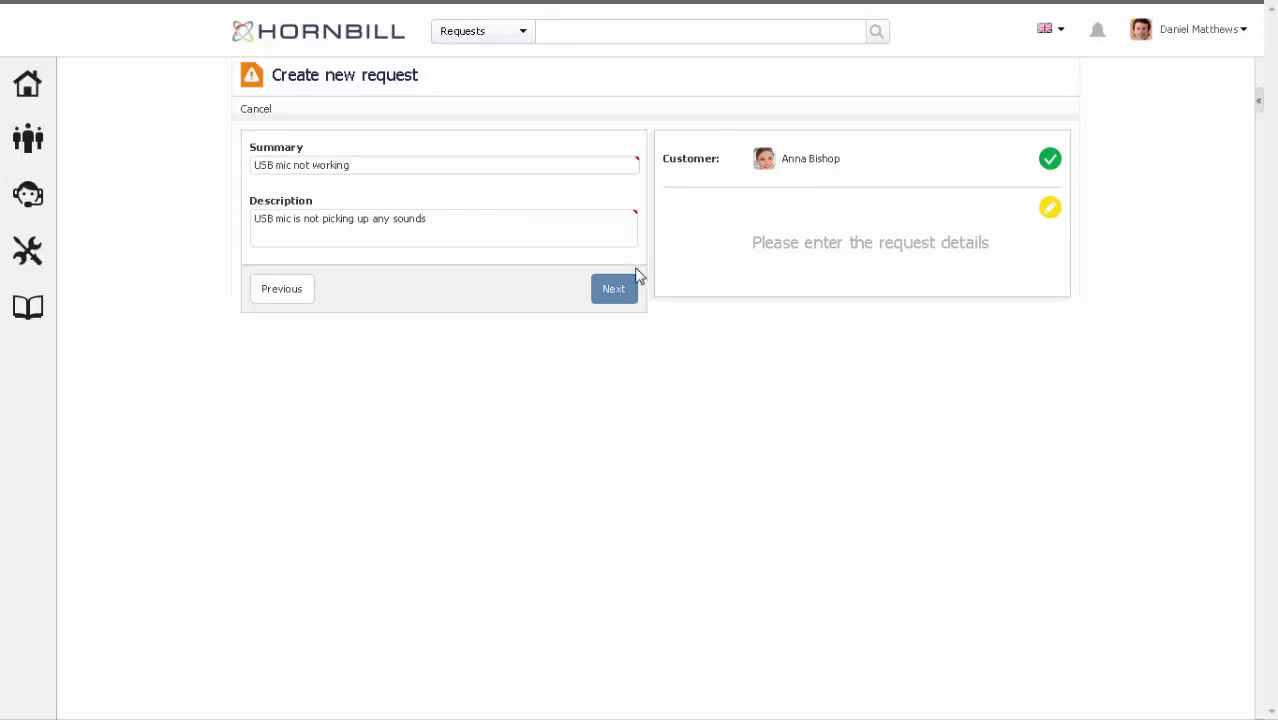
- Raise it as a Desktop Support Incident and open the new incident IN00000079
click(618, 289)
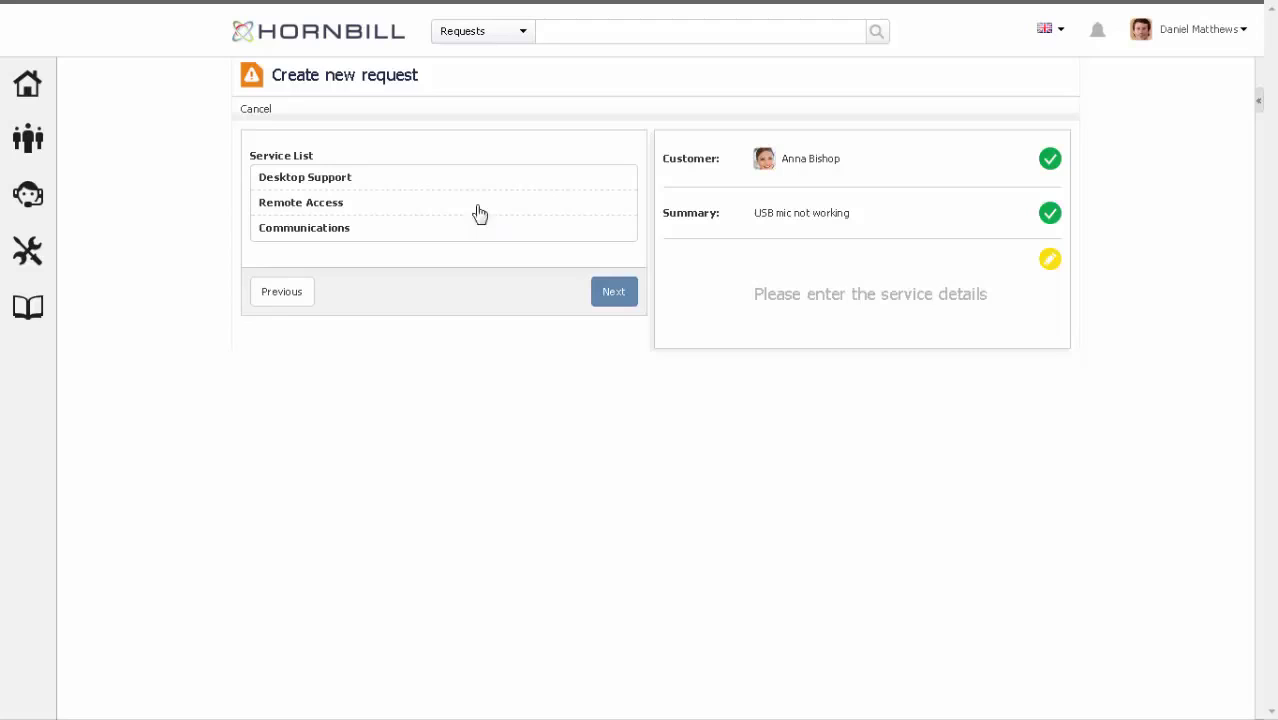
click(464, 188)
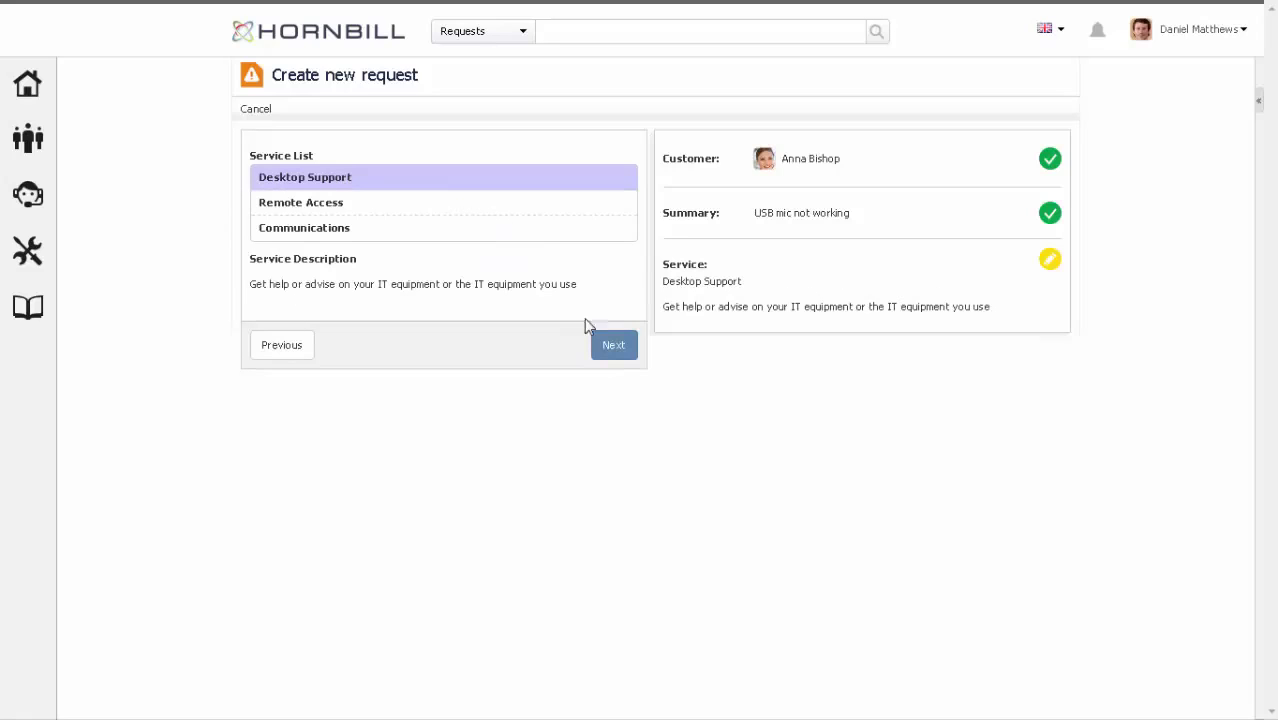
click(613, 349)
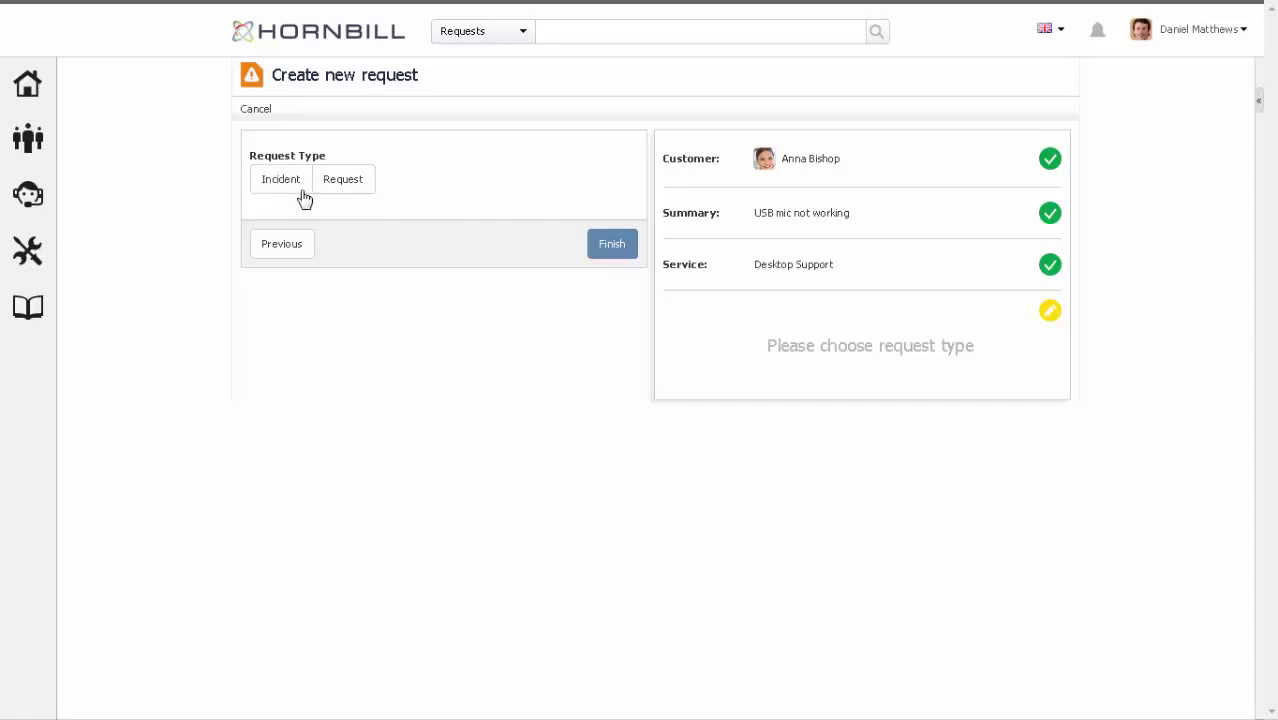
click(287, 186)
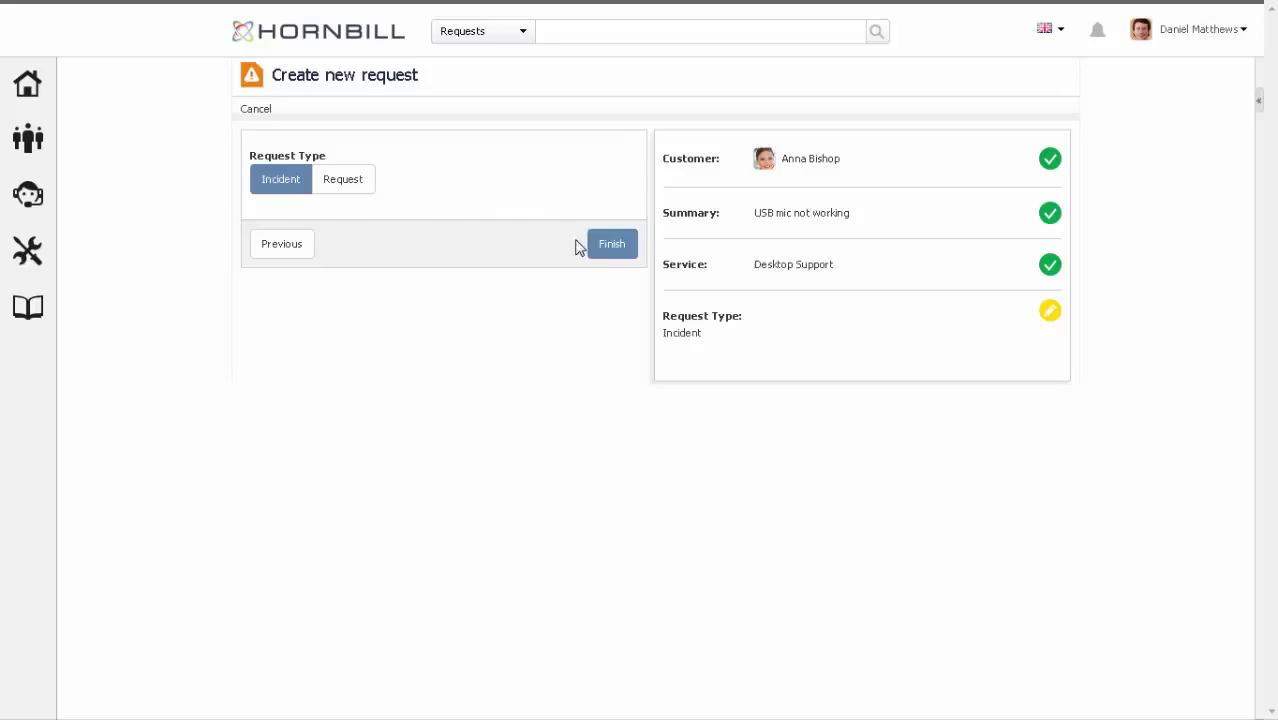
click(613, 250)
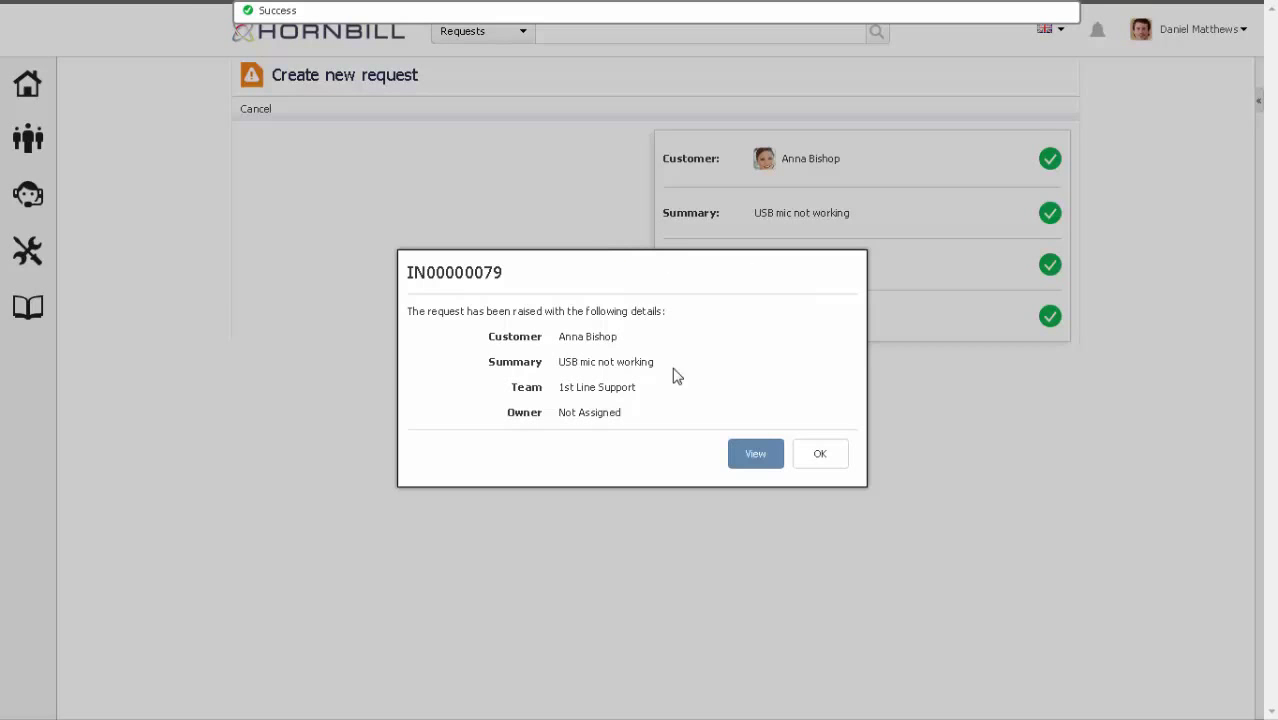
click(747, 463)
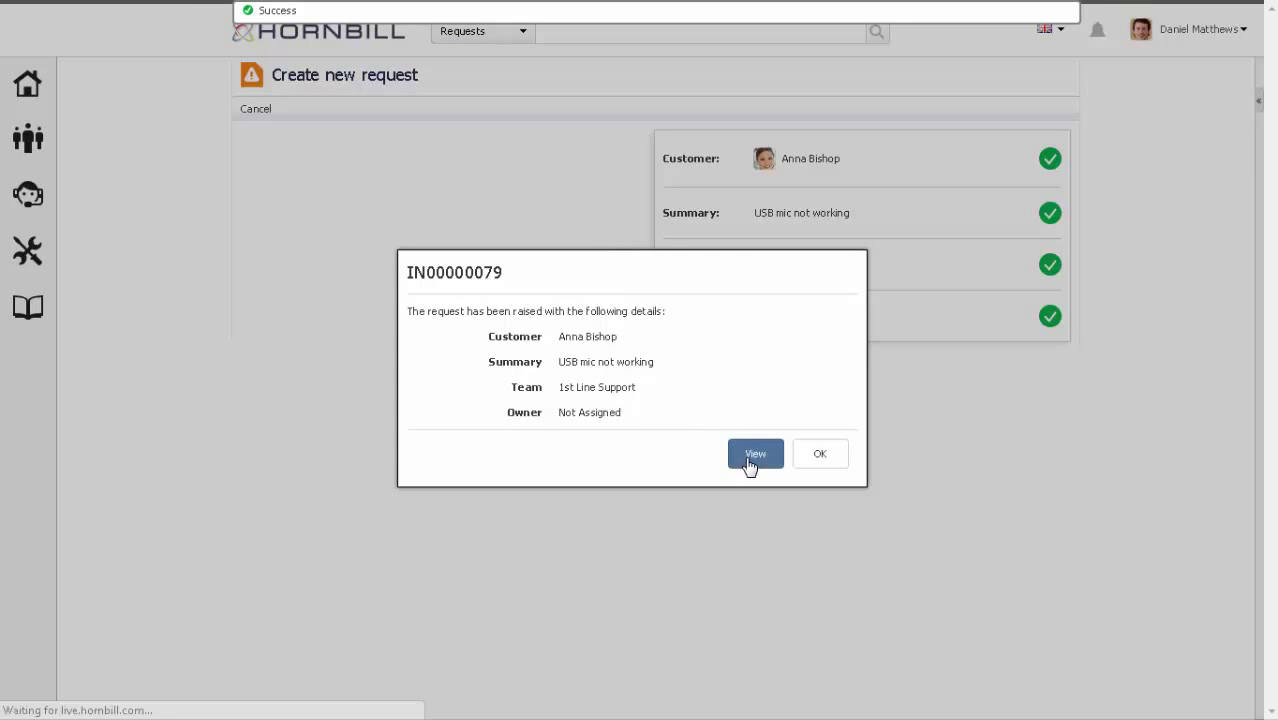